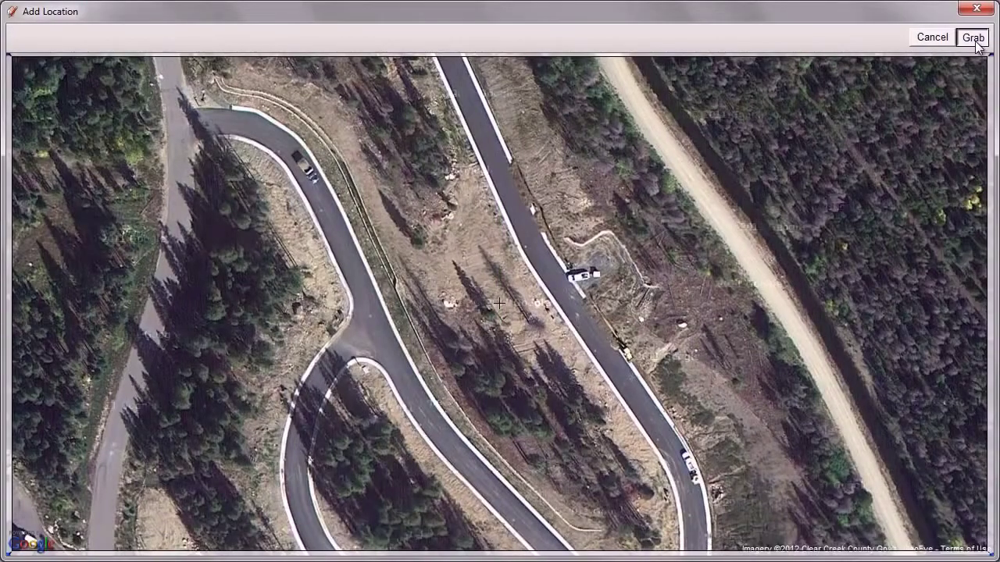
Step: Grab the framed aerial imagery as 3D terrain, orbit it, and hide the Google Earth Terrain layer
{"action": "left_click", "coordinate": [973, 38]}
{"action": "left_click", "coordinate": [47, 77]}
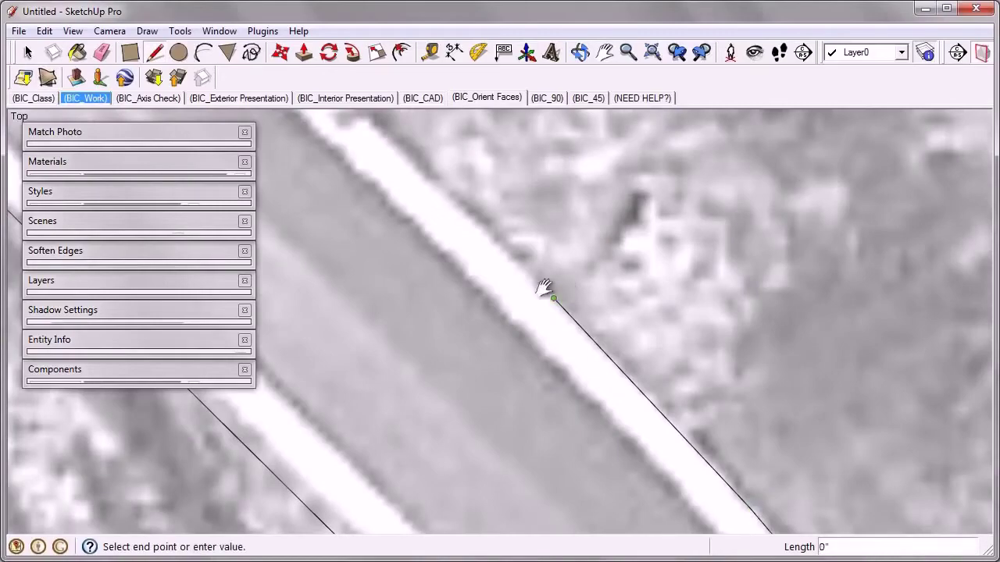
{"action": "middle_click_drag", "start_coordinate": [544, 288], "coordinate": [578, 384], "text": "shift"}
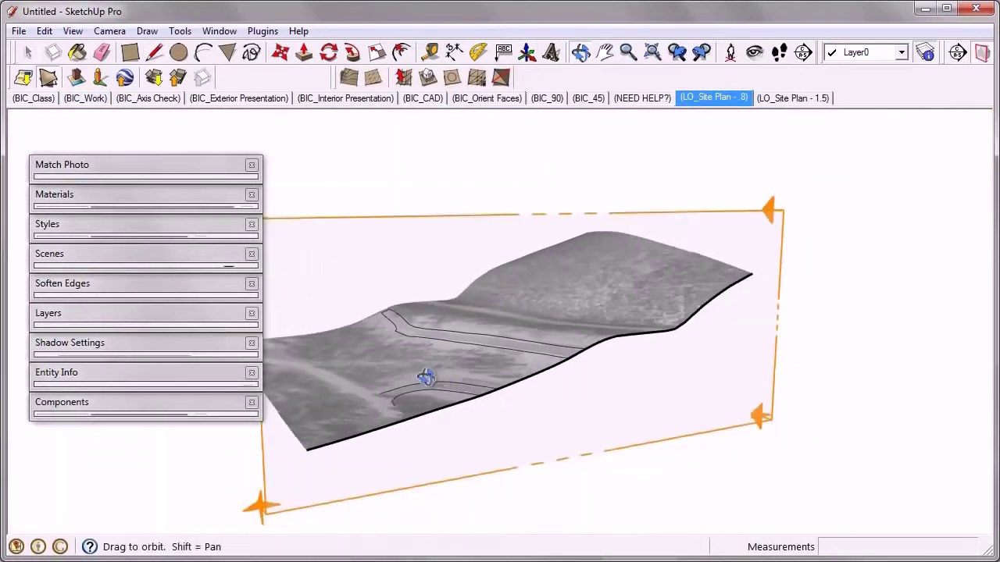
{"action": "left_click_drag", "start_coordinate": [425, 378], "coordinate": [727, 370]}
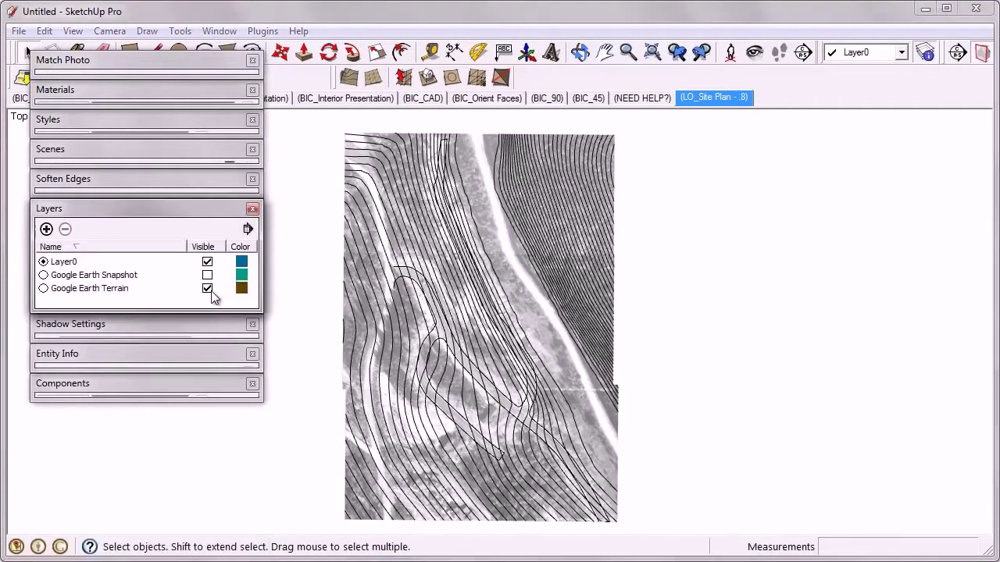
{"action": "left_click", "coordinate": [207, 288]}
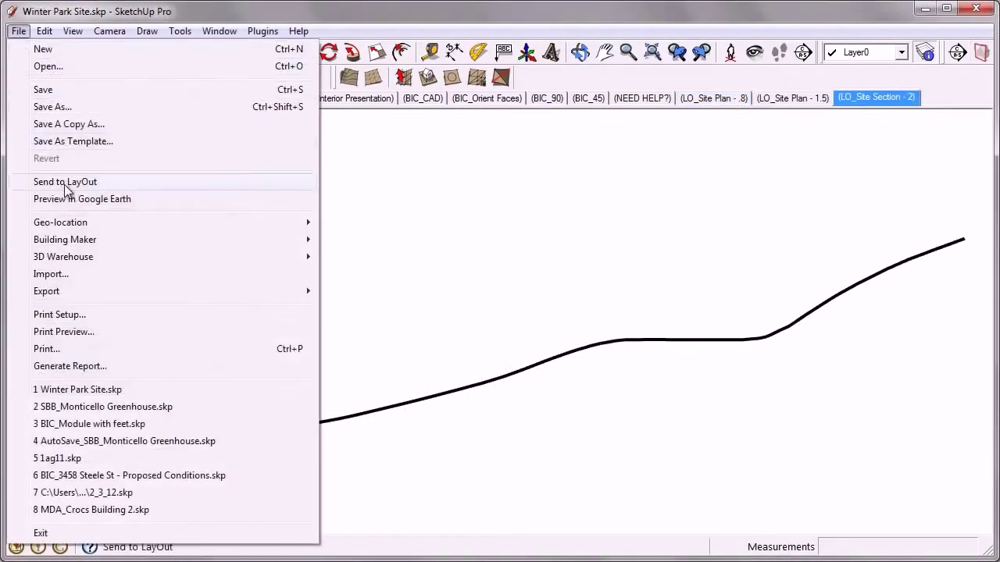
Step: Send the Winter Park Site model to LayOut and bring up the viewport's options
{"action": "left_click", "coordinate": [65, 184]}
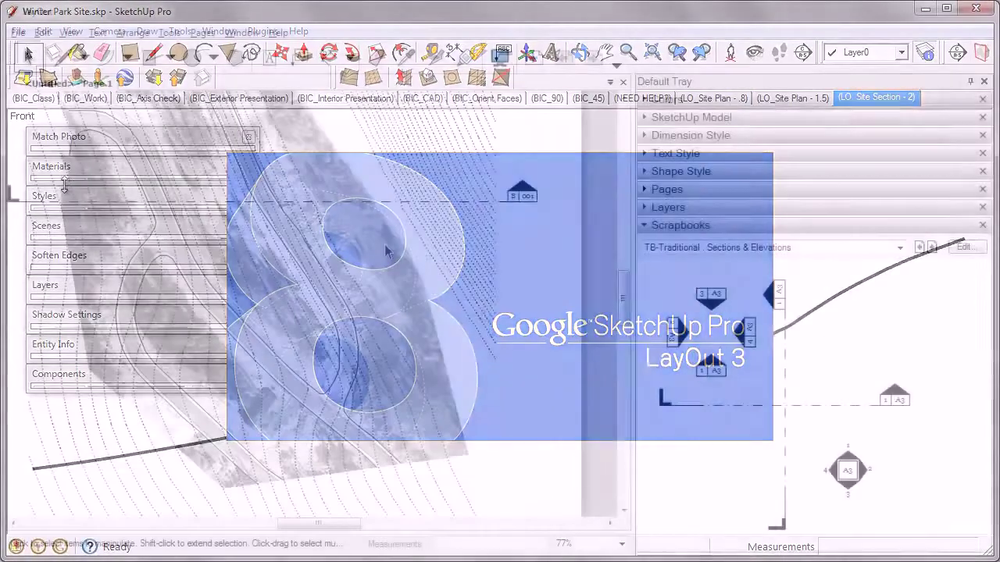
{"action": "right_click", "coordinate": [388, 252]}
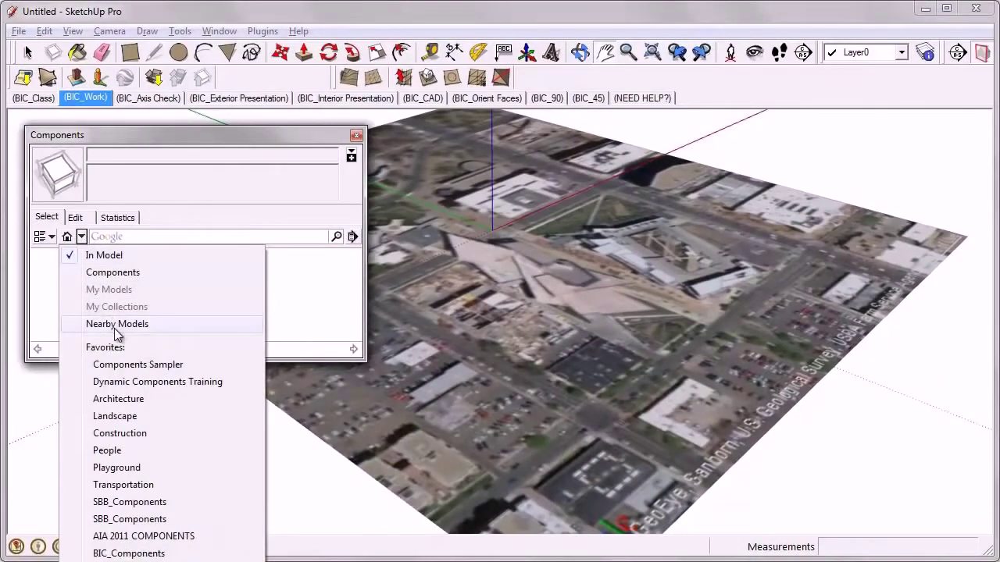
Step: Insert the nearby Denver Art Museum model from 3D Warehouse and orbit around it
{"action": "left_click", "coordinate": [117, 325]}
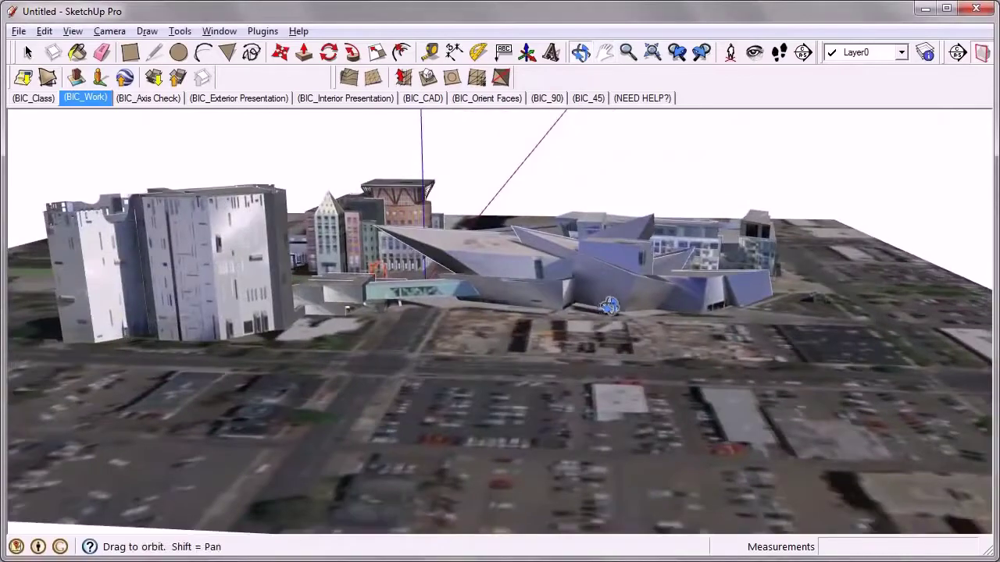
{"action": "left_click_drag", "start_coordinate": [624, 305], "coordinate": [876, 307]}
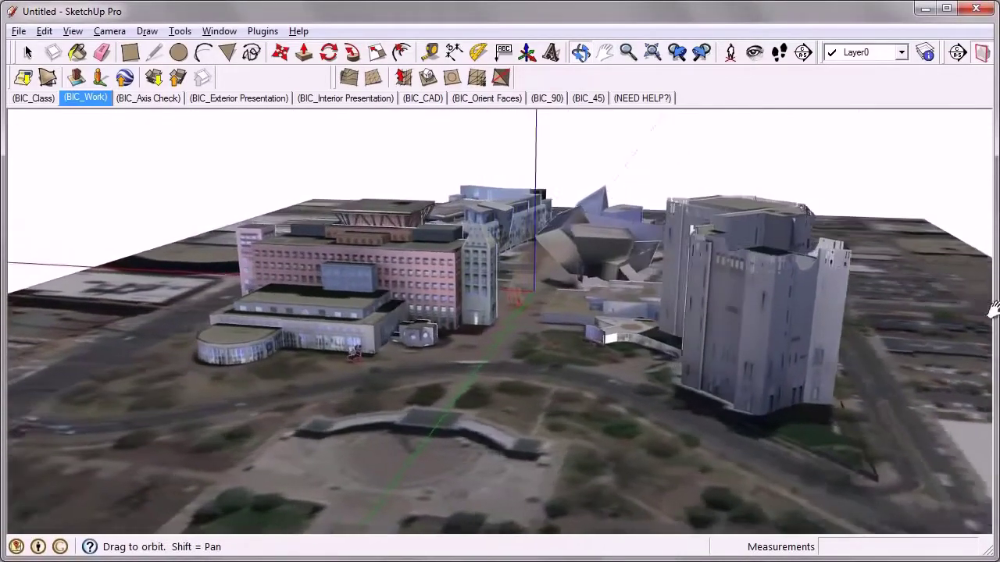
{"action": "left_click_drag", "start_coordinate": [876, 306], "coordinate": [992, 309]}
{"action": "key", "text": "space"}
{"action": "left_click", "coordinate": [110, 31]}
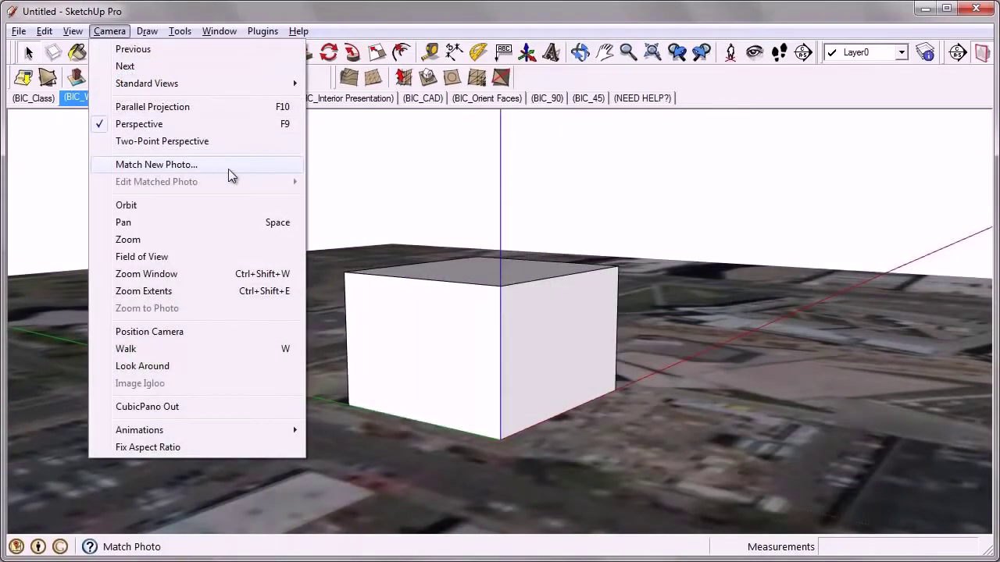
Step: Match a new street photo, aligning the vanishing-point lines with the building's edges and base
{"action": "left_click", "coordinate": [228, 169]}
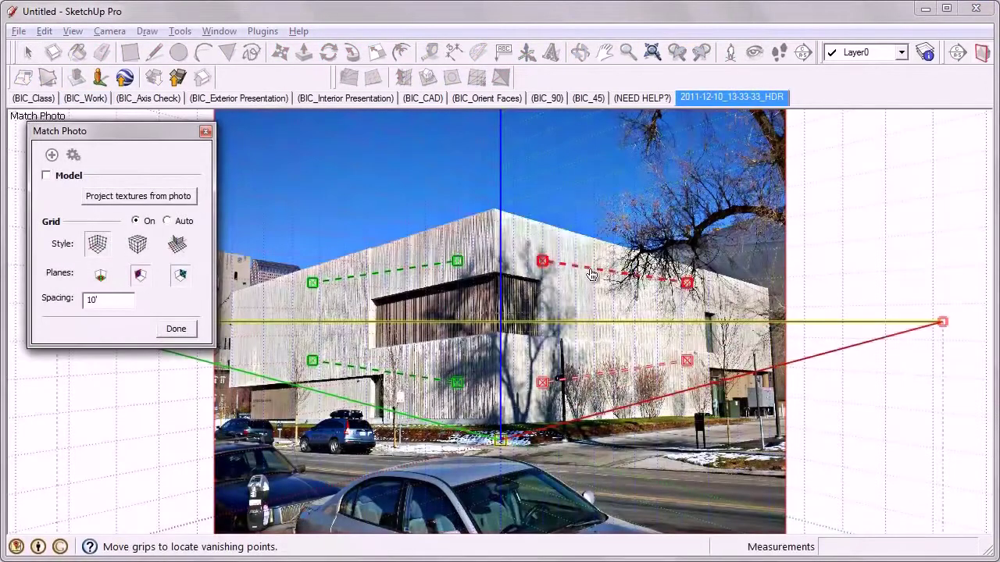
{"action": "left_click_drag", "start_coordinate": [592, 275], "coordinate": [559, 249]}
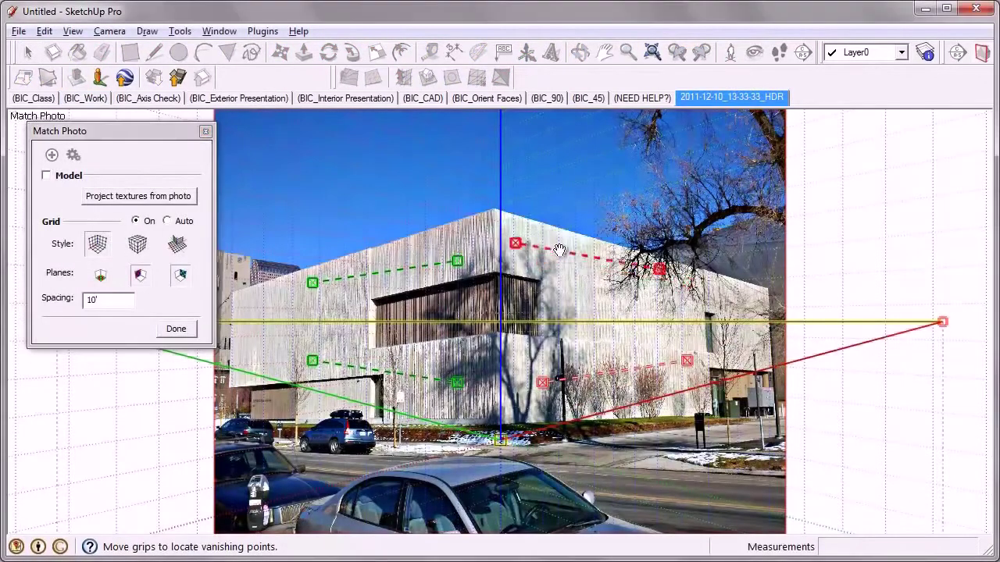
{"action": "left_click_drag", "start_coordinate": [687, 283], "coordinate": [778, 291]}
{"action": "left_click_drag", "start_coordinate": [542, 383], "coordinate": [508, 339]}
{"action": "mouse_move", "coordinate": [312, 283]}
{"action": "left_mouse_down"}
{"action": "mouse_move", "coordinate": [273, 273]}
{"action": "mouse_move", "coordinate": [226, 300]}
{"action": "left_mouse_up"}
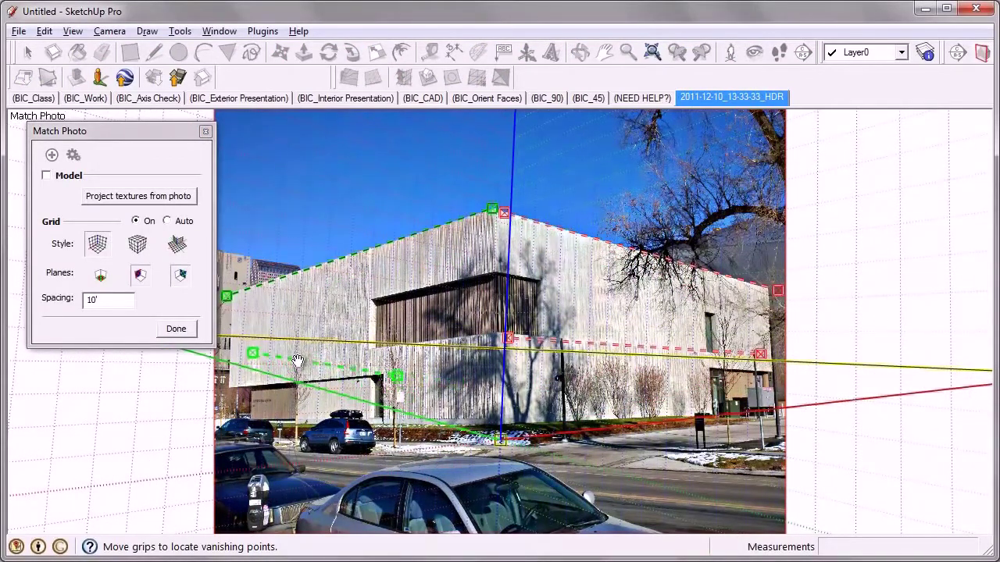
{"action": "left_click_drag", "start_coordinate": [234, 354], "coordinate": [212, 393]}
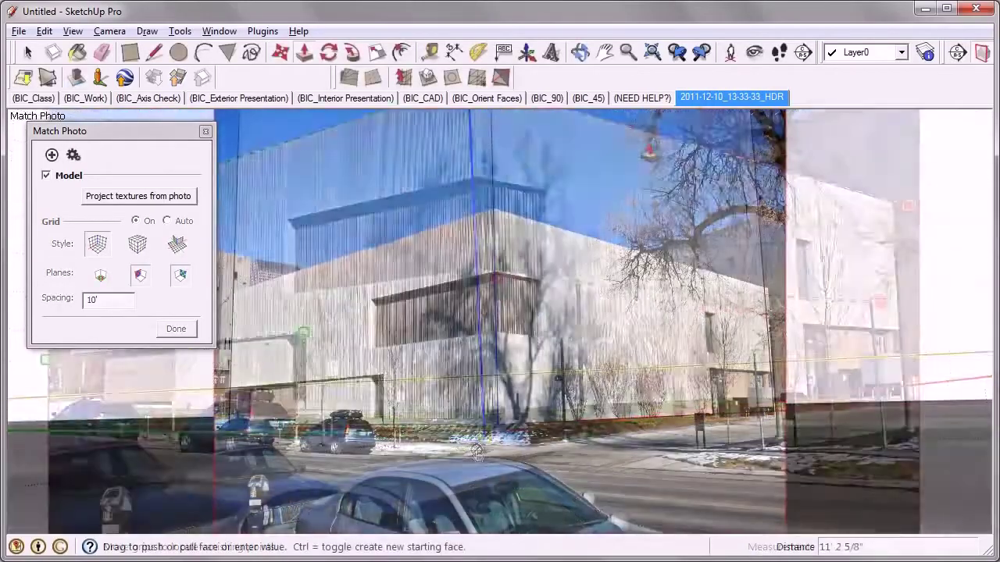
Step: Push/pull the box to the building's height and project the photo onto it as textures
{"action": "mouse_move", "coordinate": [559, 257]}
{"action": "left_mouse_down"}
{"action": "mouse_move", "coordinate": [564, 317]}
{"action": "mouse_move", "coordinate": [572, 296]}
{"action": "left_mouse_up"}
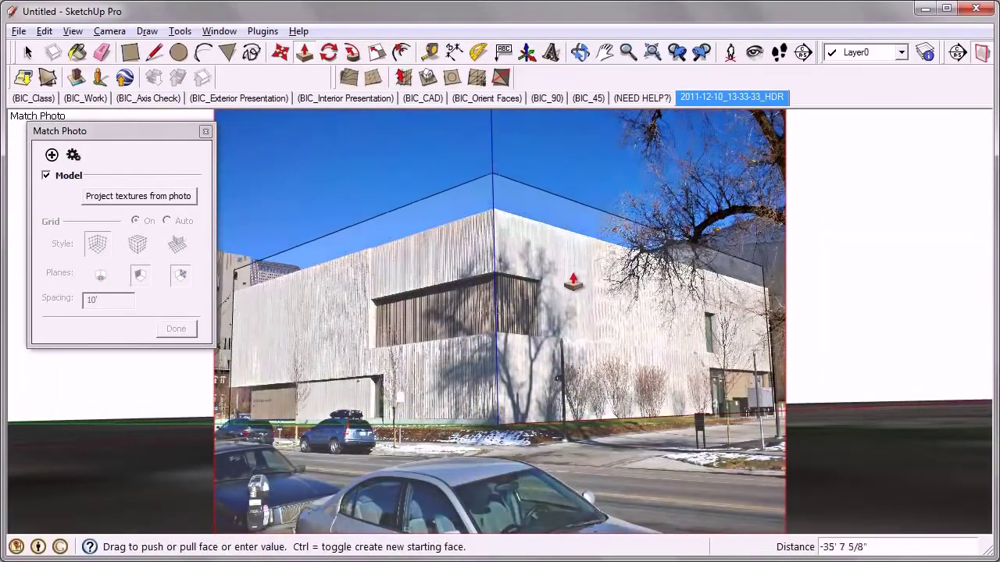
{"action": "mouse_move", "coordinate": [573, 295]}
{"action": "middle_mouse_down"}
{"action": "mouse_move", "coordinate": [515, 435]}
{"action": "mouse_move", "coordinate": [762, 412]}
{"action": "mouse_move", "coordinate": [614, 390]}
{"action": "middle_mouse_up"}
{"action": "left_click", "coordinate": [731, 97]}
{"action": "left_click", "coordinate": [190, 198]}
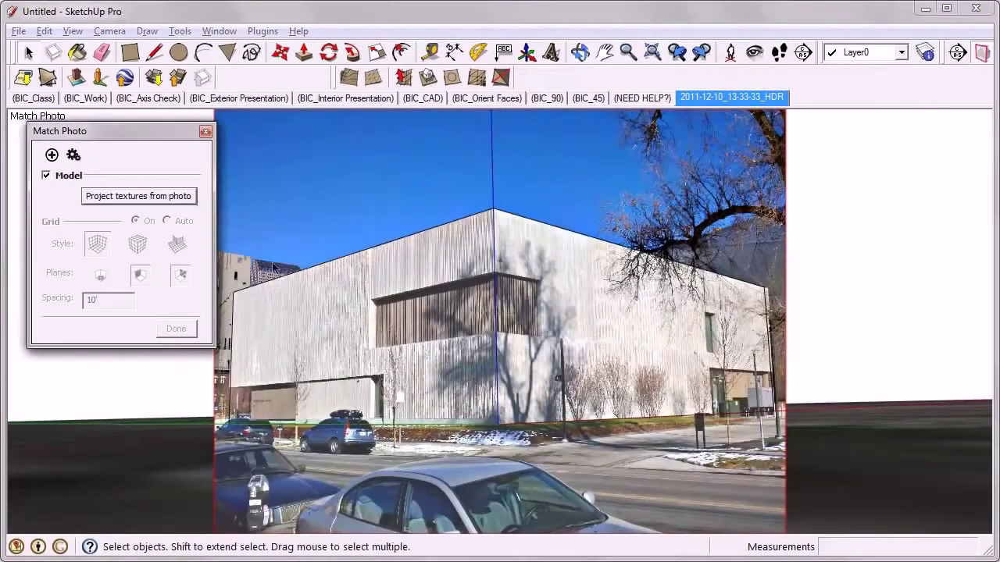
{"action": "mouse_move", "coordinate": [328, 286]}
{"action": "middle_mouse_down"}
{"action": "mouse_move", "coordinate": [355, 320]}
{"action": "mouse_move", "coordinate": [397, 334]}
{"action": "mouse_move", "coordinate": [364, 331]}
{"action": "mouse_move", "coordinate": [311, 311]}
{"action": "mouse_move", "coordinate": [479, 339]}
{"action": "mouse_move", "coordinate": [547, 317]}
{"action": "mouse_move", "coordinate": [573, 373]}
{"action": "middle_mouse_up"}
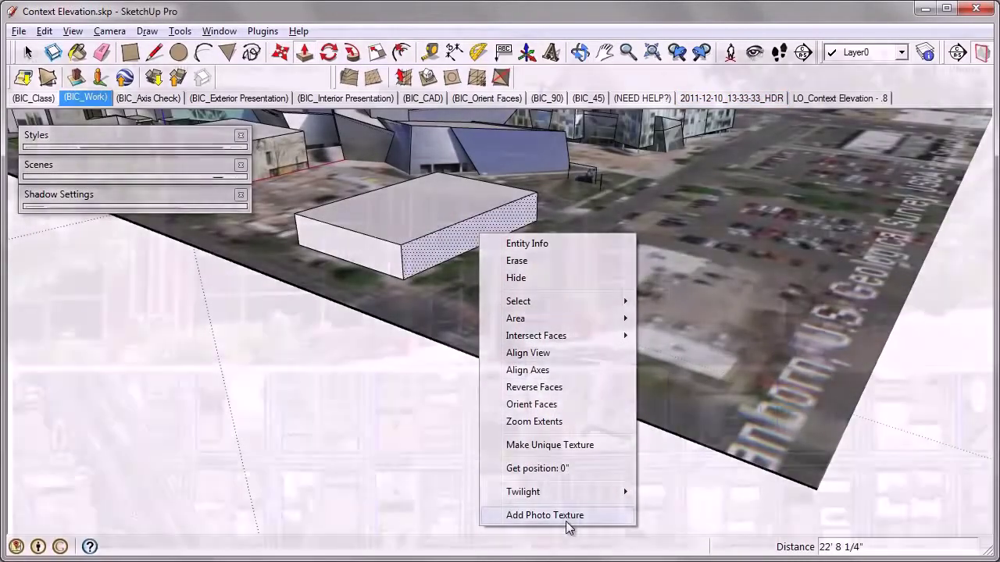
Step: Add a Street View photo texture to the face, moving the viewpoint along West 12th Avenue
{"action": "left_click", "coordinate": [568, 515]}
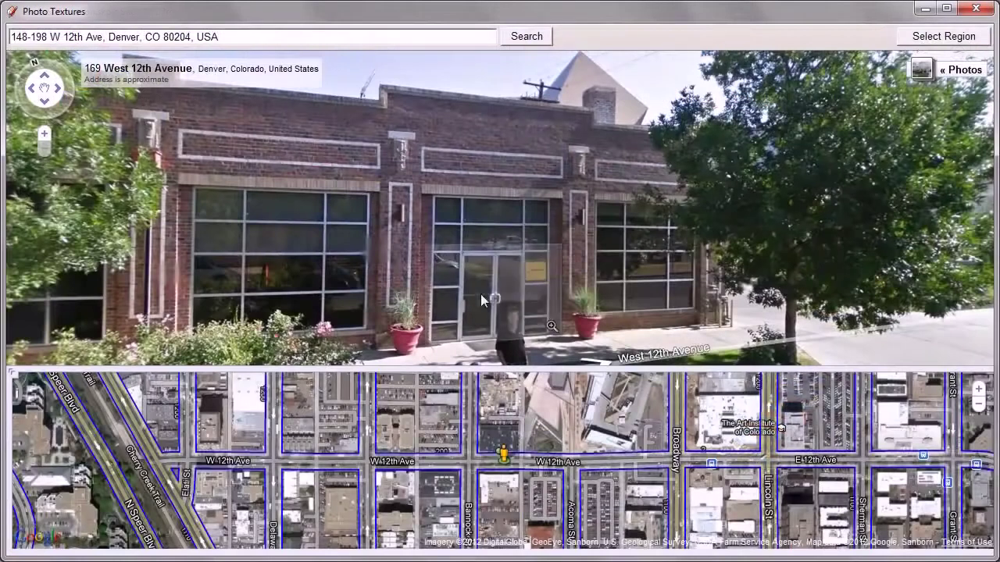
{"action": "left_click", "coordinate": [336, 284]}
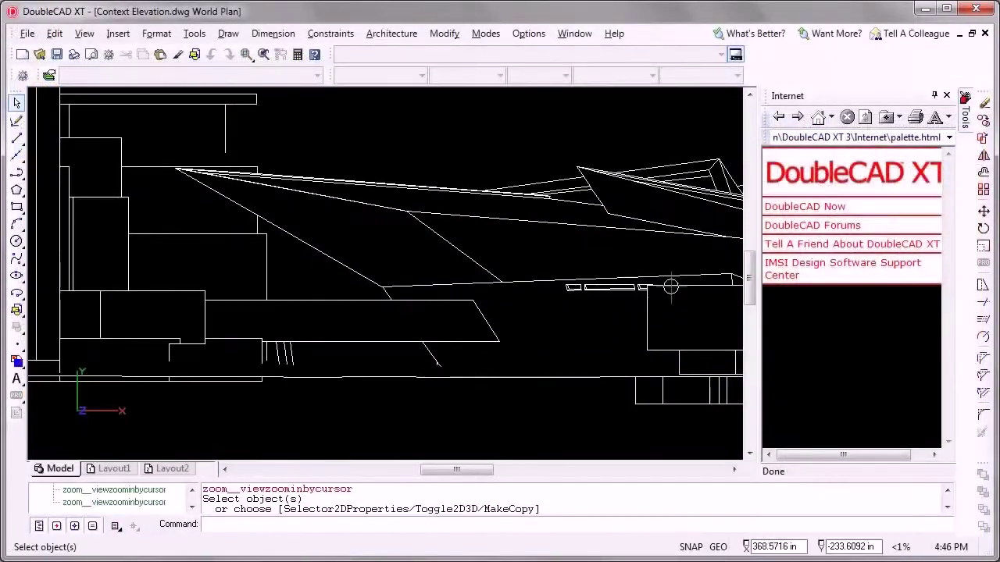
{"action": "middle_click_drag", "start_coordinate": [670, 288], "coordinate": [308, 286]}
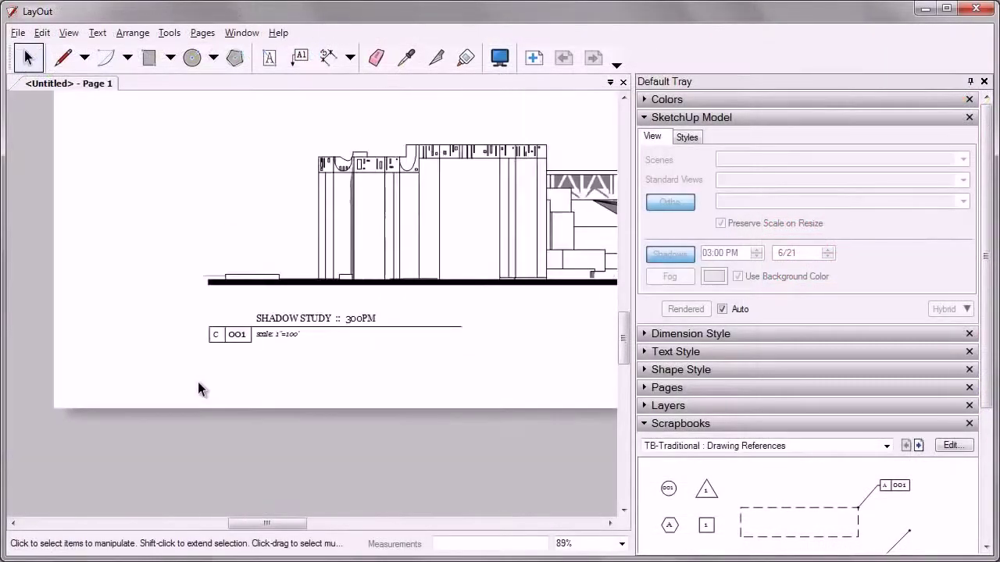
Step: Zoom the Add Location map to frame the house lot's aerial imagery
{"action": "scroll", "coordinate": [234, 374], "scroll_direction": "down", "scroll_amount": 2}
{"action": "scroll", "coordinate": [359, 371], "scroll_direction": "down", "scroll_amount": 2}
{"action": "scroll", "coordinate": [391, 406], "scroll_direction": "down", "scroll_amount": 2}
{"action": "scroll", "coordinate": [343, 426], "scroll_direction": "down", "scroll_amount": 2}
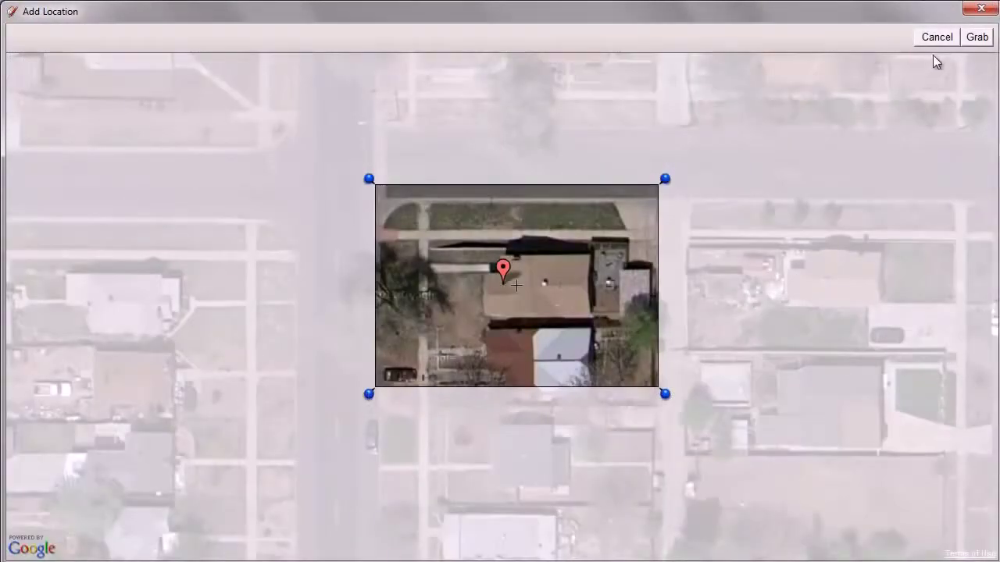
Step: Grab the lot imagery, trace the house footprint, and offset its faces inward by 8
{"action": "left_click", "coordinate": [976, 37]}
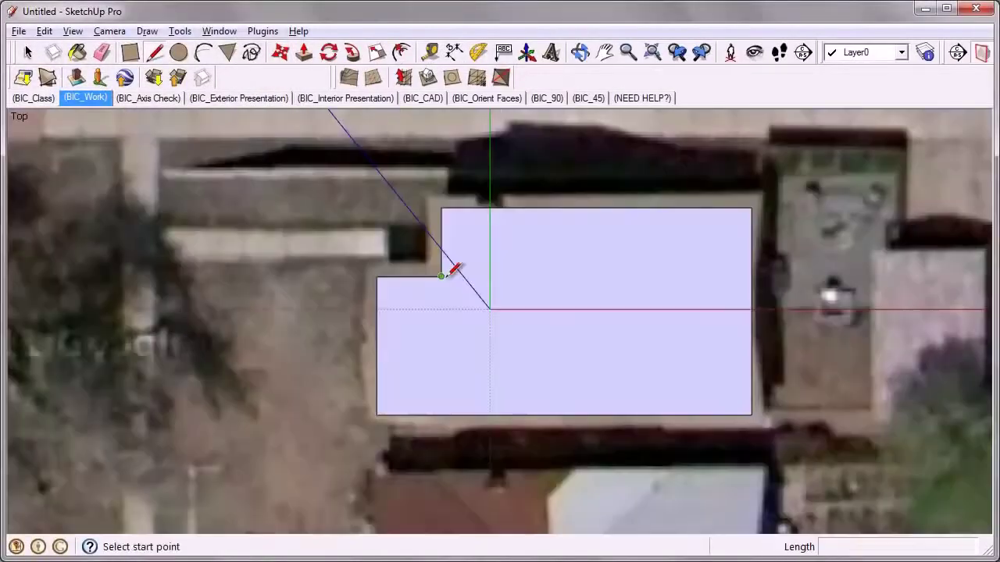
{"action": "left_click", "coordinate": [442, 275]}
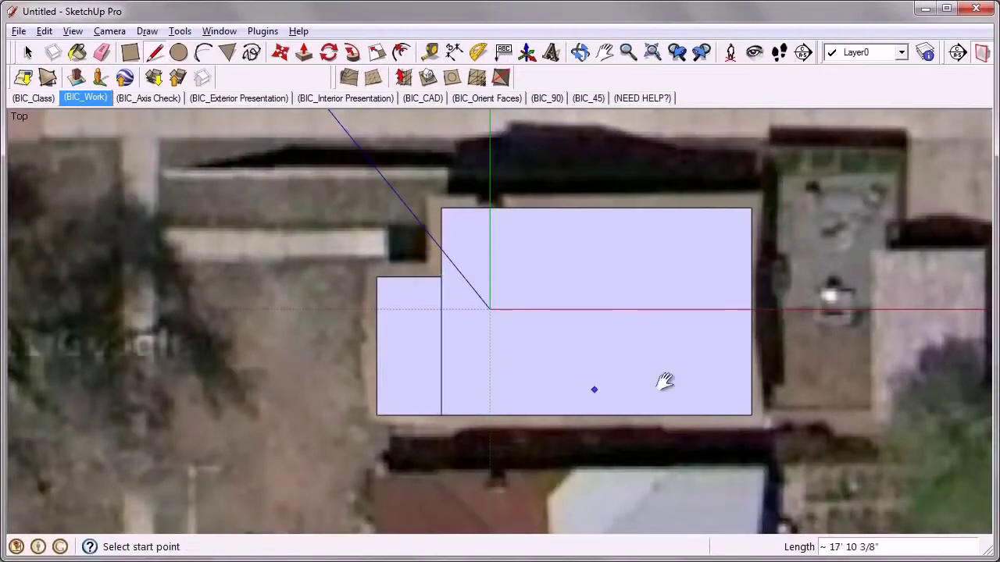
{"action": "middle_click_drag", "start_coordinate": [673, 380], "coordinate": [555, 337], "text": "shift"}
{"action": "scroll", "coordinate": [547, 226], "scroll_direction": "up", "scroll_amount": 1}
{"action": "key", "text": "f"}
{"action": "left_click", "coordinate": [513, 217]}
{"action": "type", "text": "8"}
{"action": "key", "text": "Return"}
{"action": "scroll", "coordinate": [516, 221], "scroll_direction": "down", "scroll_amount": 3}
Step: Switch to the BIC_CAD scene showing only the building outlines
{"action": "left_click", "coordinate": [428, 98]}
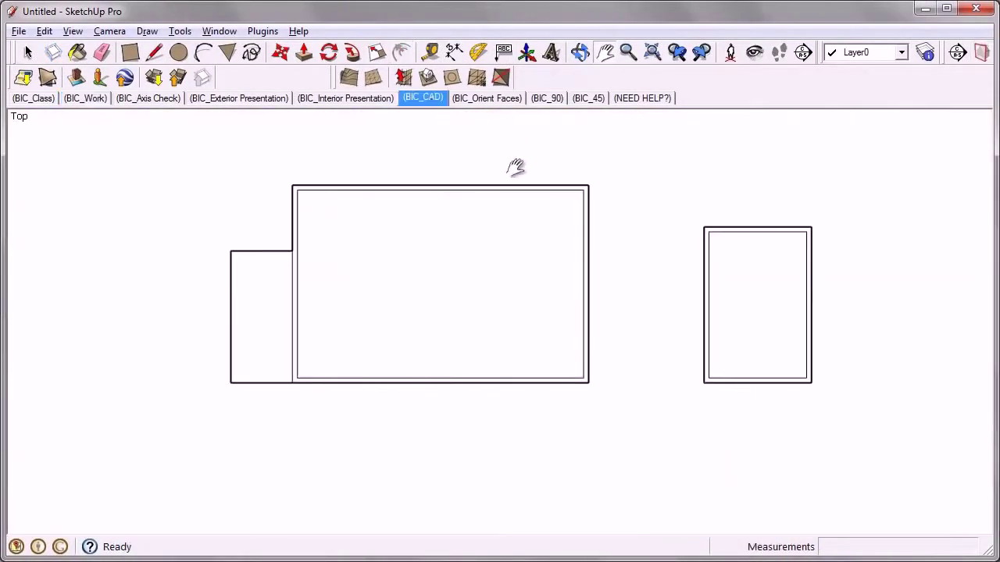
{"action": "left_click_drag", "start_coordinate": [513, 195], "coordinate": [500, 285]}
{"action": "scroll", "coordinate": [495, 276], "scroll_direction": "up", "scroll_amount": 1}
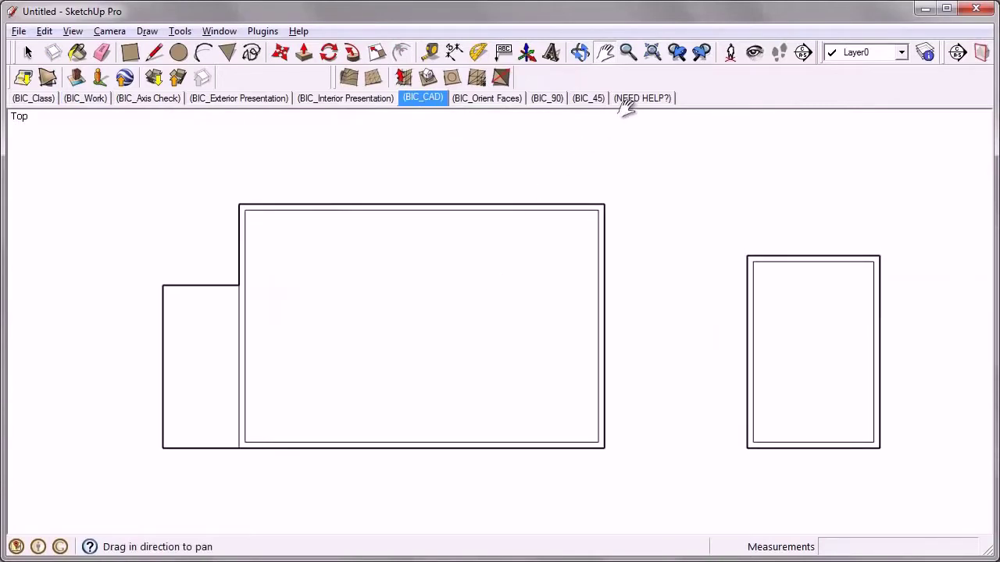
Step: Add a site plan scene, send it to LayOut, and add a custom 1 in = 5 ft scale
{"action": "left_click", "coordinate": [18, 31]}
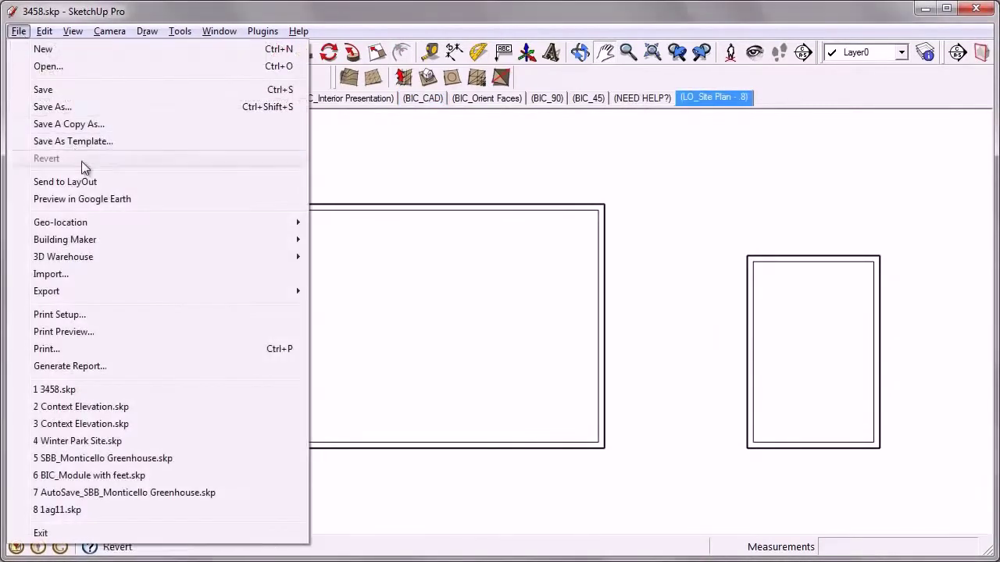
{"action": "left_click", "coordinate": [90, 186]}
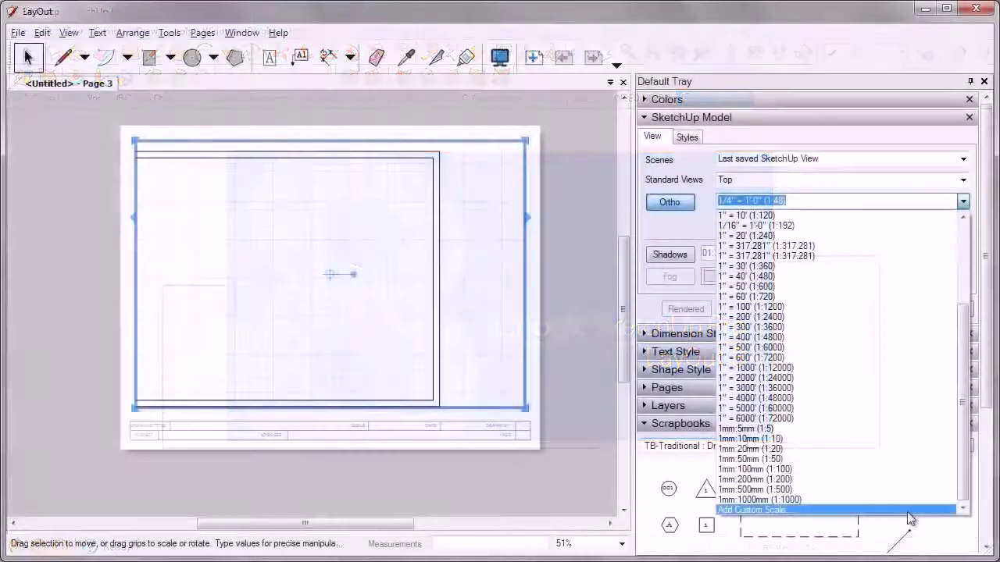
{"action": "left_click", "coordinate": [904, 520]}
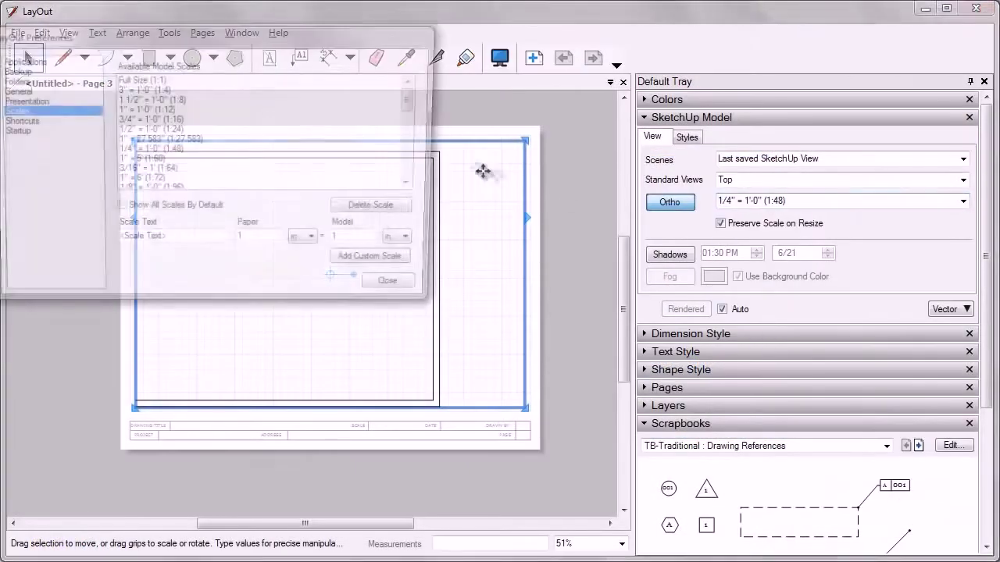
{"action": "left_click", "coordinate": [265, 242]}
{"action": "type", "text": "5"}
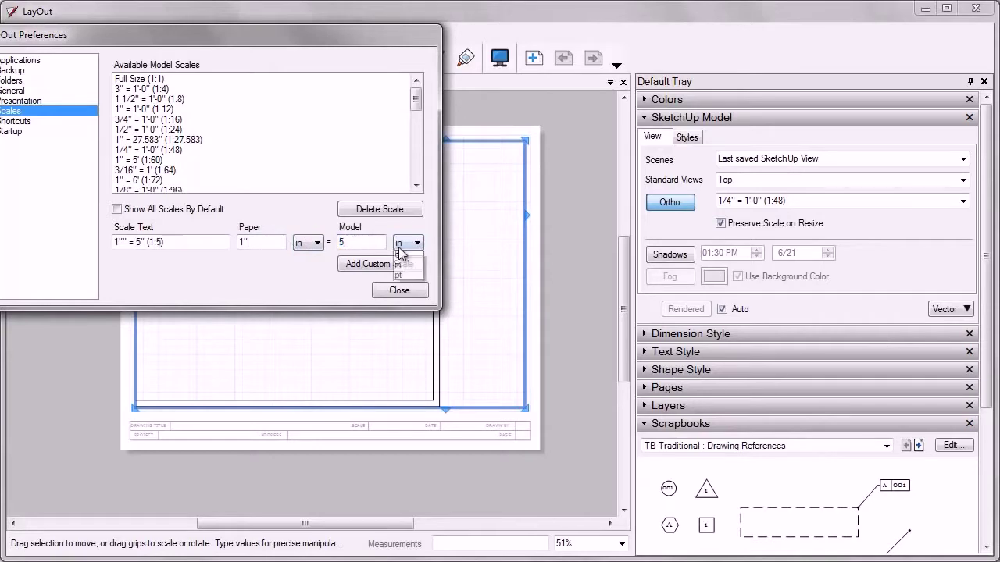
{"action": "left_click", "coordinate": [405, 268]}
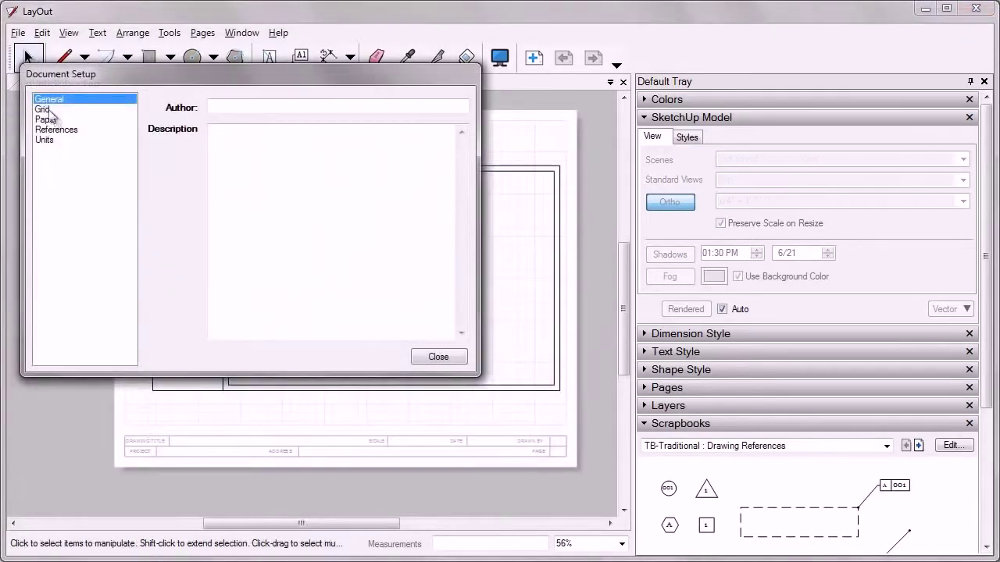
{"action": "left_click", "coordinate": [45, 109]}
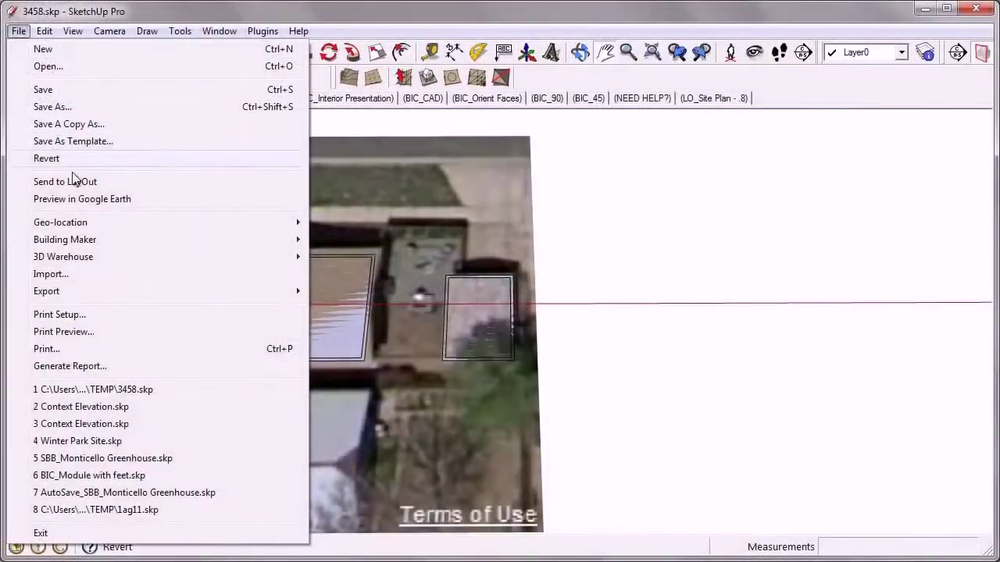
Step: Import the hand-drawn floor-plan image and push/pull the wall end faces outward along it
{"action": "left_click", "coordinate": [91, 274]}
{"action": "left_click", "coordinate": [890, 259]}
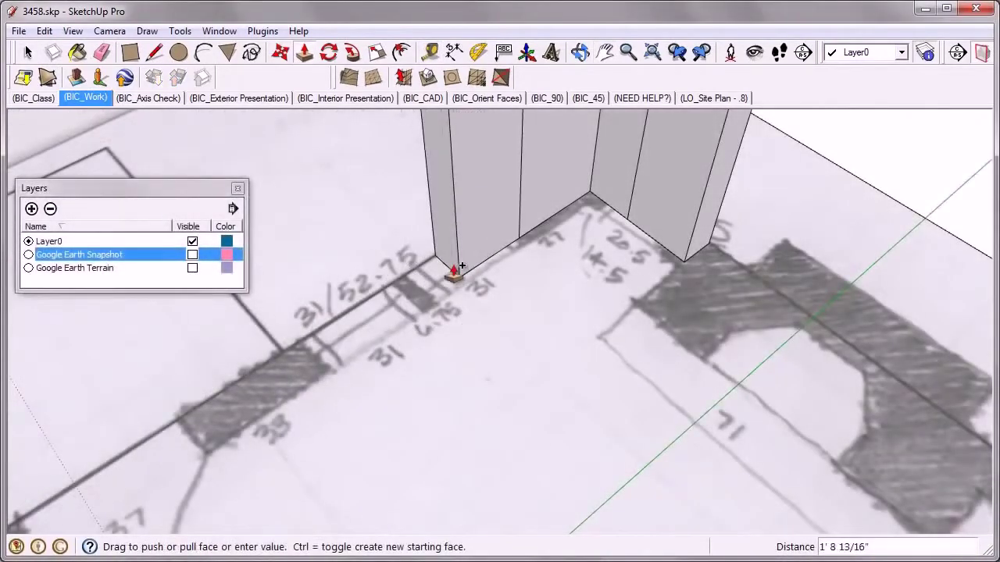
{"action": "left_click_drag", "start_coordinate": [461, 267], "coordinate": [367, 316]}
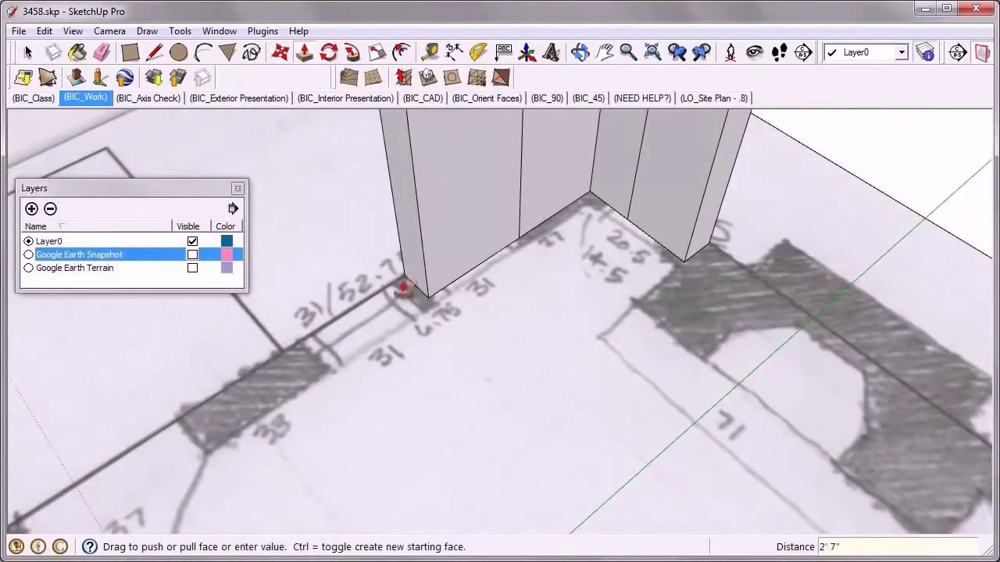
{"action": "scroll", "coordinate": [366, 316], "scroll_direction": "up", "scroll_amount": 3}
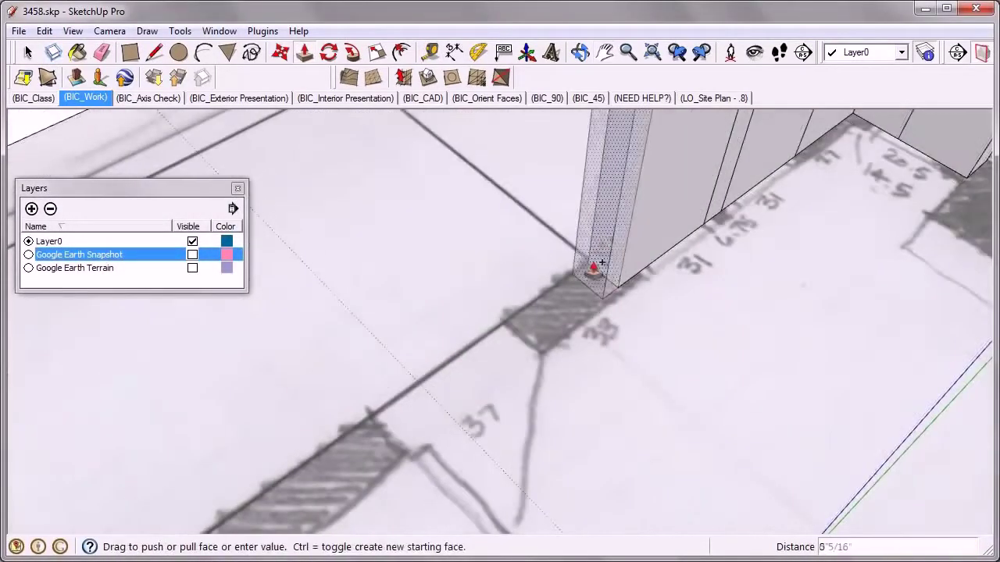
{"action": "mouse_move", "coordinate": [536, 320]}
{"action": "middle_mouse_down", "text": "shift"}
{"action": "mouse_move", "coordinate": [377, 324]}
{"action": "mouse_move", "coordinate": [542, 201]}
{"action": "middle_mouse_up", "text": "shift"}
{"action": "left_click_drag", "start_coordinate": [542, 201], "coordinate": [480, 229]}
{"action": "middle_click_drag", "start_coordinate": [480, 230], "coordinate": [541, 245], "text": "shift"}
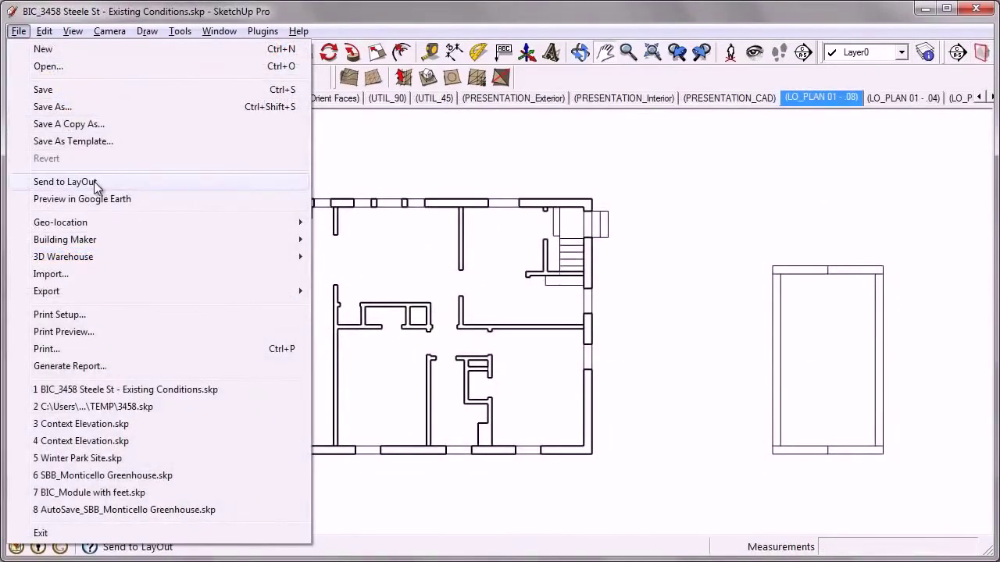
Step: Send the Steele St existing-conditions floor plan to LayOut
{"action": "left_click", "coordinate": [93, 181]}
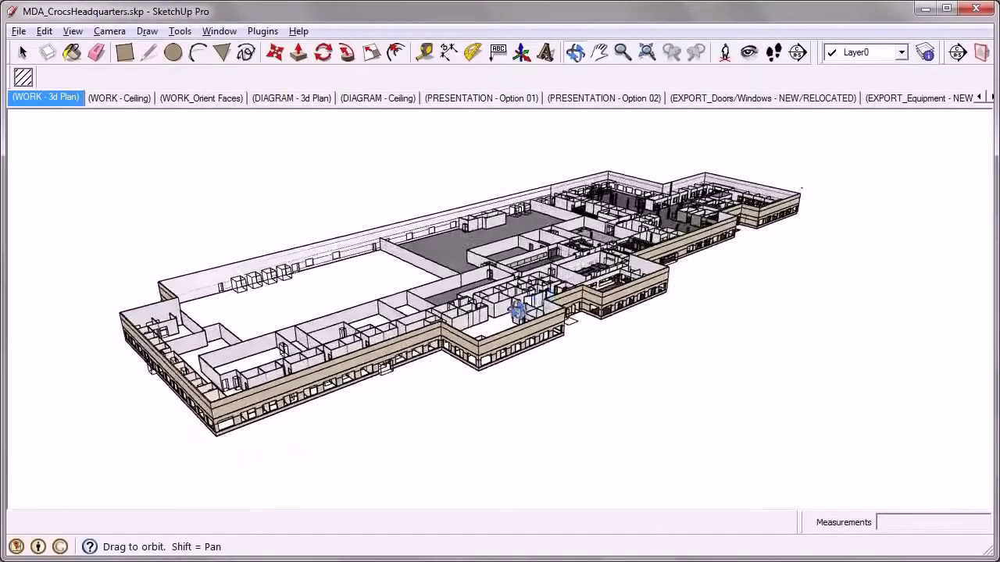
Step: Open the Layers panel, scroll through the headquarters model's layers, and close it
{"action": "middle_click_drag", "start_coordinate": [512, 313], "coordinate": [499, 311]}
{"action": "left_click", "coordinate": [219, 31]}
{"action": "left_click", "coordinate": [254, 150]}
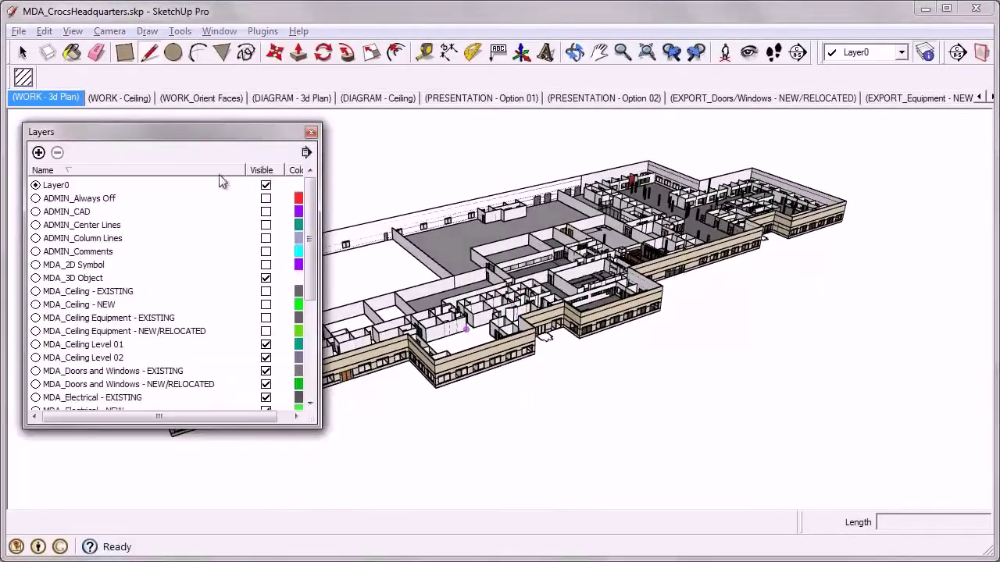
{"action": "mouse_move", "coordinate": [310, 225]}
{"action": "left_mouse_down"}
{"action": "mouse_move", "coordinate": [310, 319]}
{"action": "mouse_move", "coordinate": [316, 206]}
{"action": "left_mouse_up"}
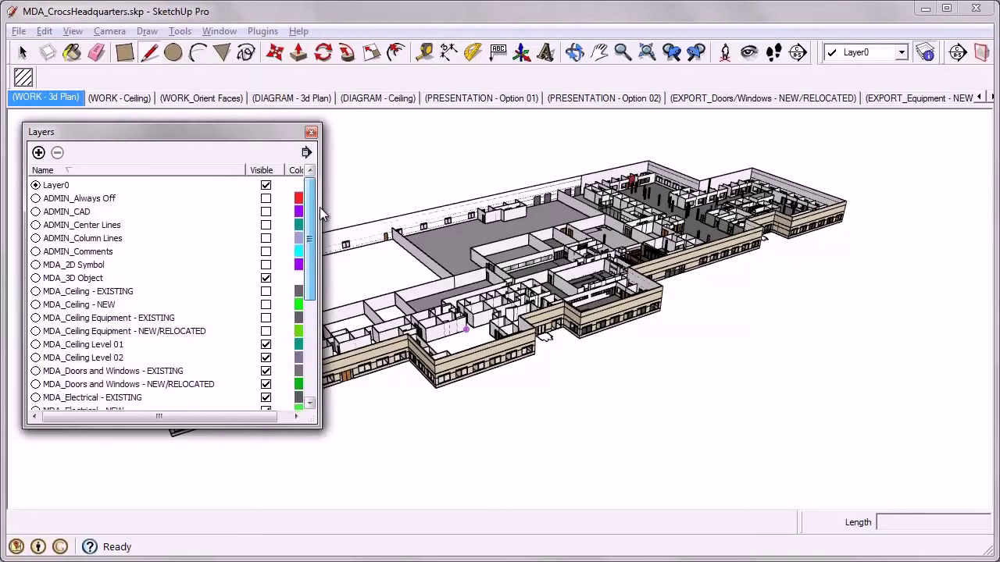
{"action": "left_click", "coordinate": [310, 133]}
Step: Step through WORK - Ceiling, WORK - Orient Faces, DIAGRAM - 3d Plan and DIAGRAM - Ceiling scenes
{"action": "left_click", "coordinate": [118, 98]}
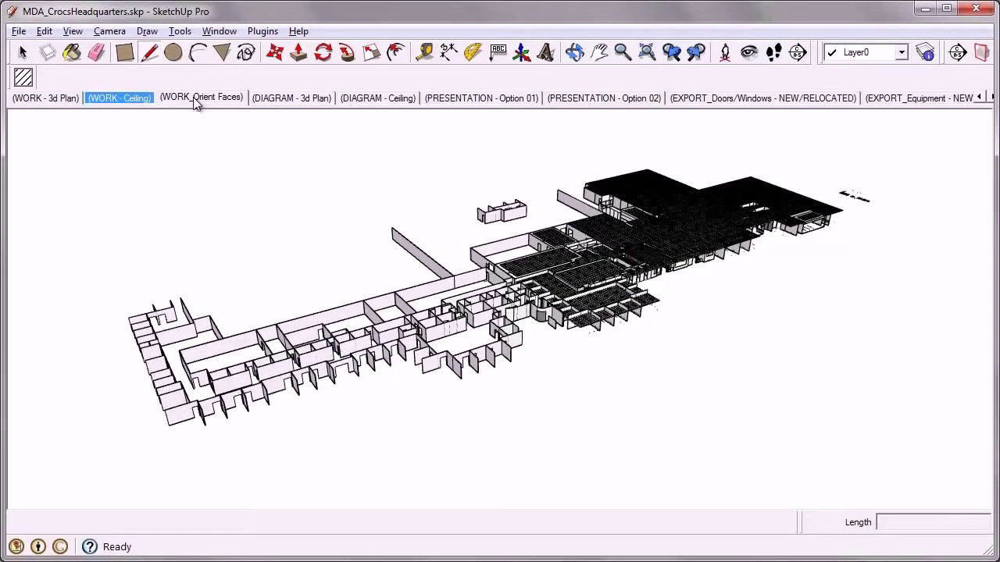
{"action": "left_click", "coordinate": [195, 101]}
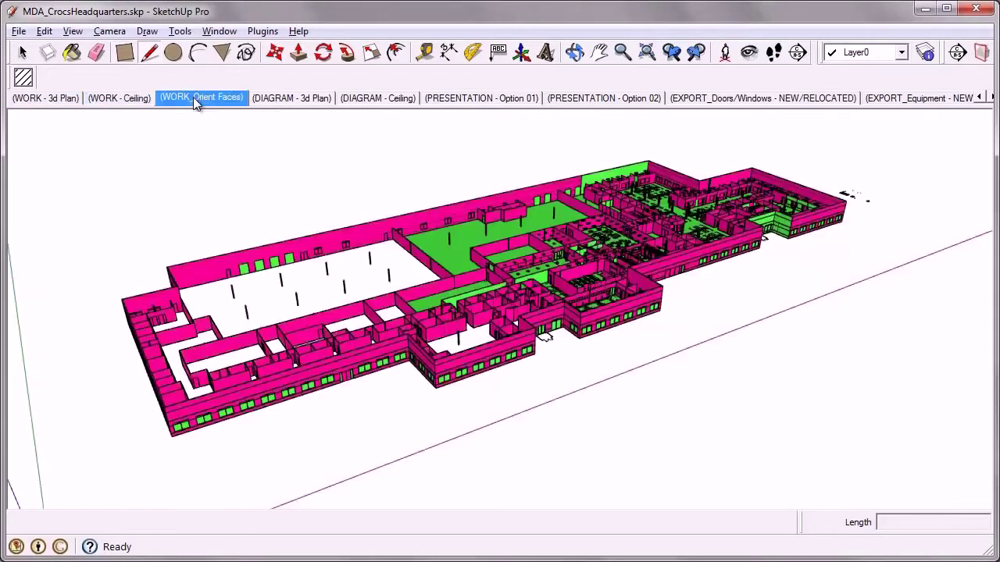
{"action": "left_click", "coordinate": [288, 99]}
{"action": "left_click", "coordinate": [379, 104]}
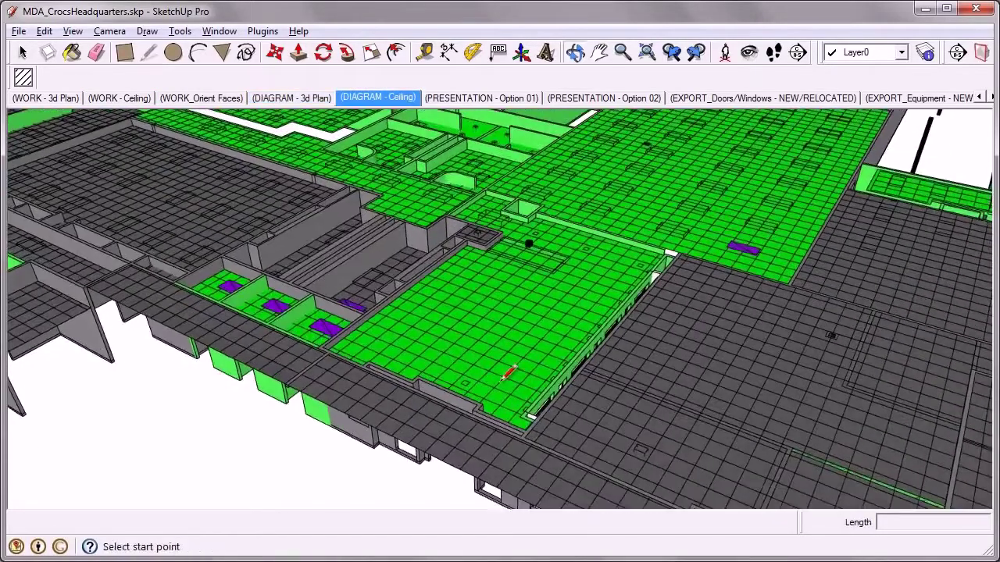
{"action": "scroll", "coordinate": [509, 374], "scroll_direction": "down", "scroll_amount": 2}
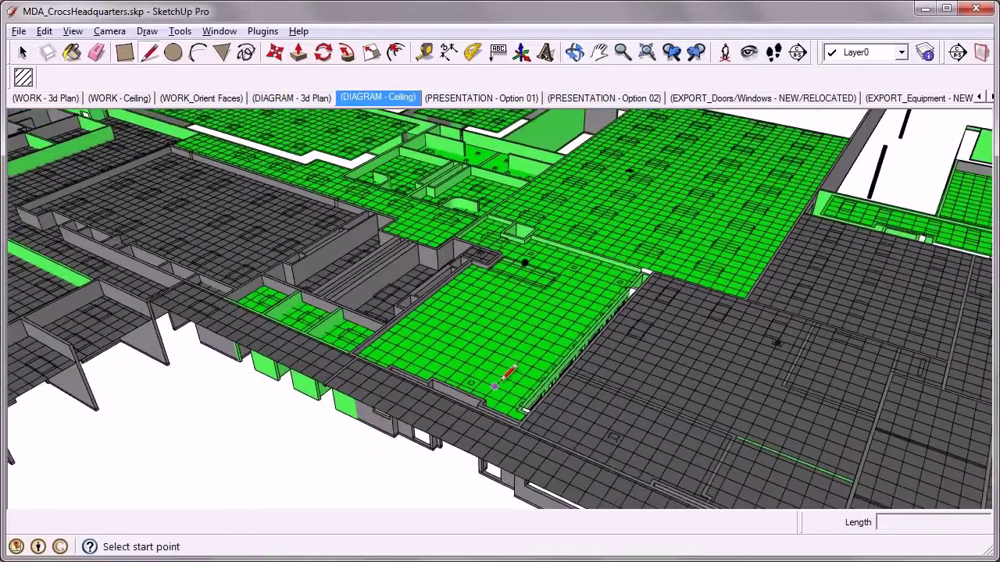
{"action": "left_click", "coordinate": [282, 100]}
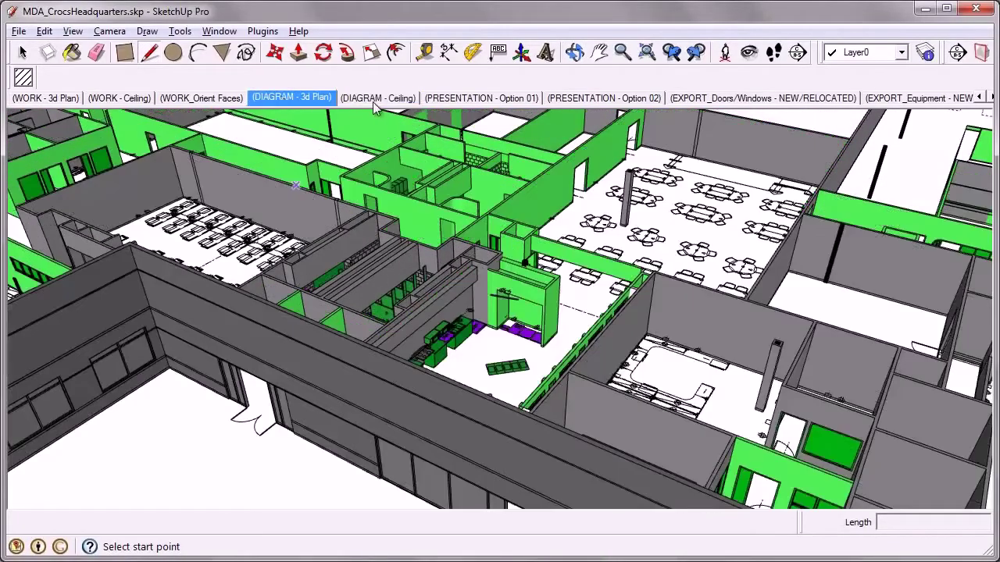
{"action": "left_click", "coordinate": [373, 101]}
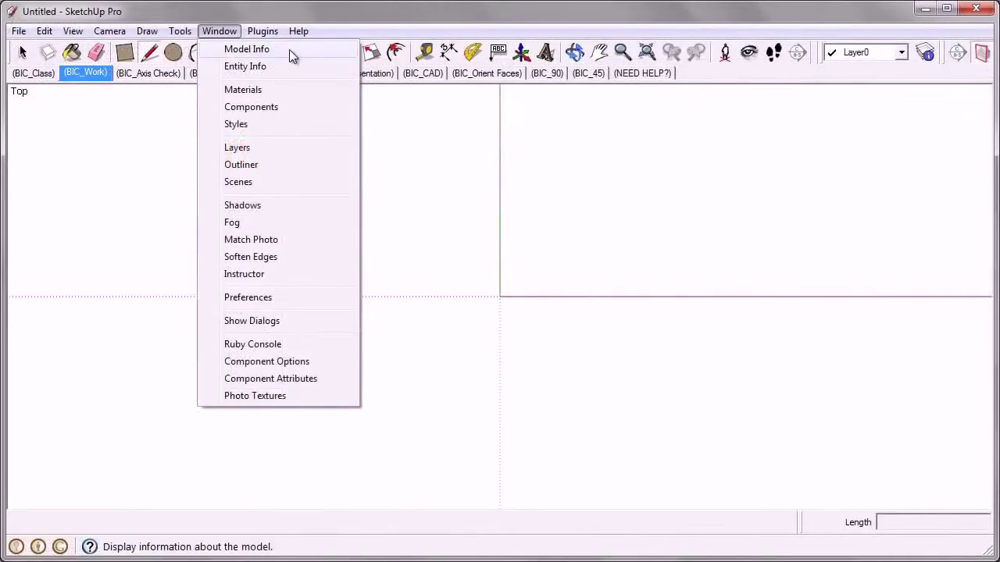
Step: Set the model's length precision to 1/64" in the Model Info units settings
{"action": "left_click", "coordinate": [289, 49]}
{"action": "left_click", "coordinate": [507, 243]}
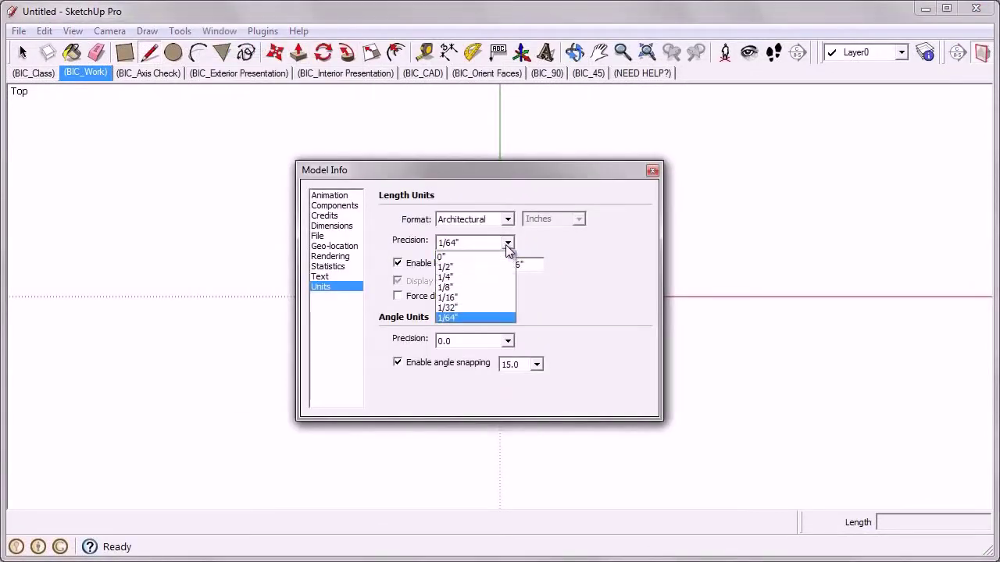
{"action": "left_click", "coordinate": [495, 318]}
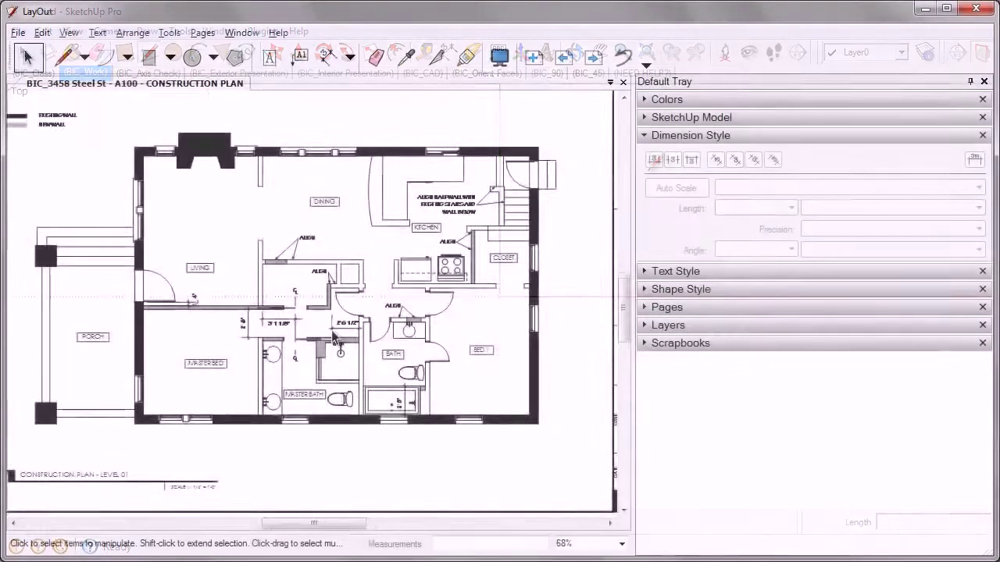
Step: Zoom to the bathroom and set the 2'6 1/2" dimension's precision to 1/64"
{"action": "scroll", "coordinate": [328, 338], "scroll_direction": "up", "scroll_amount": 2}
{"action": "scroll", "coordinate": [319, 342], "scroll_direction": "up", "scroll_amount": 2}
{"action": "scroll", "coordinate": [319, 342], "scroll_direction": "up", "scroll_amount": 2}
{"action": "scroll", "coordinate": [319, 342], "scroll_direction": "up", "scroll_amount": 2}
{"action": "middle_click_drag", "start_coordinate": [421, 283], "coordinate": [478, 291]}
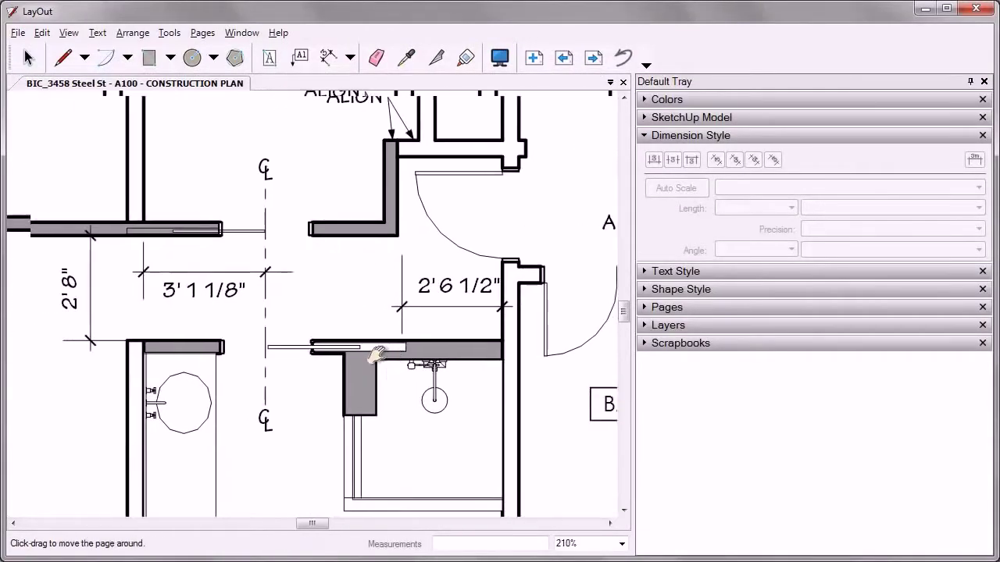
{"action": "left_click", "coordinate": [478, 291]}
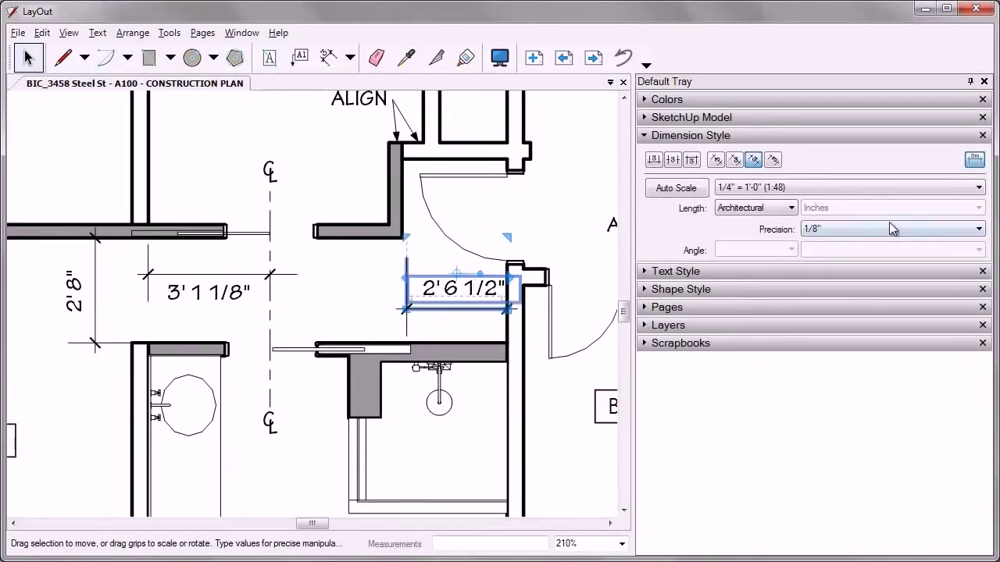
{"action": "left_click", "coordinate": [970, 228]}
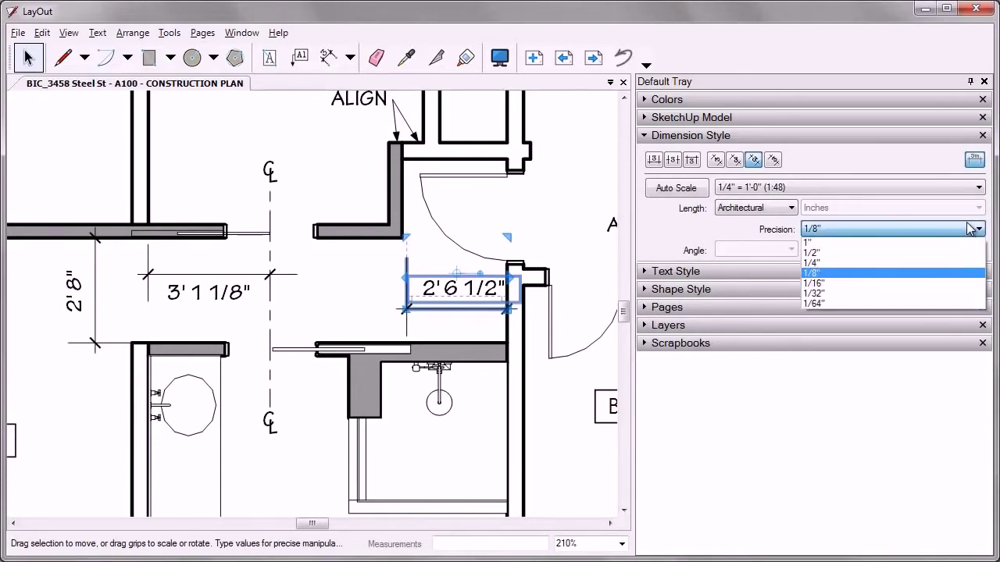
{"action": "left_click", "coordinate": [942, 305]}
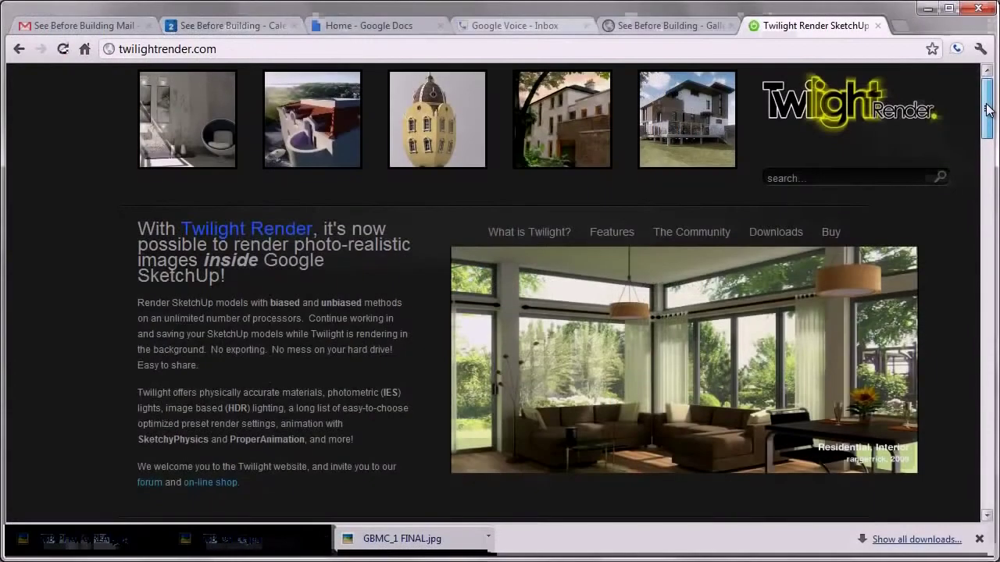
{"action": "mouse_move", "coordinate": [986, 109]}
{"action": "left_mouse_down"}
{"action": "mouse_move", "coordinate": [990, 94]}
{"action": "mouse_move", "coordinate": [993, 164]}
{"action": "left_mouse_up"}
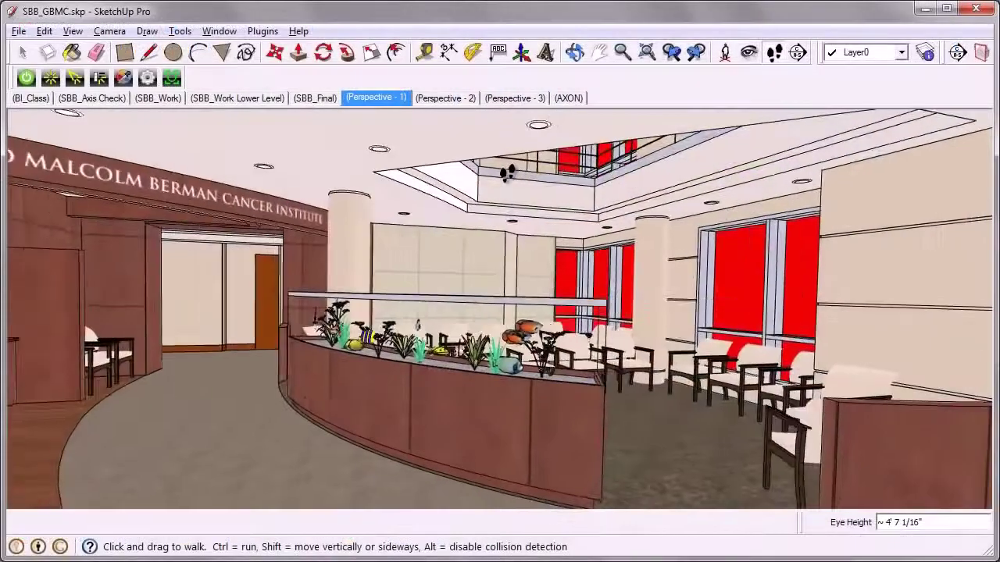
Step: Walk forward and left through the lobby, then launch a Twilight photo-realistic render
{"action": "left_click_drag", "start_coordinate": [519, 211], "coordinate": [508, 172]}
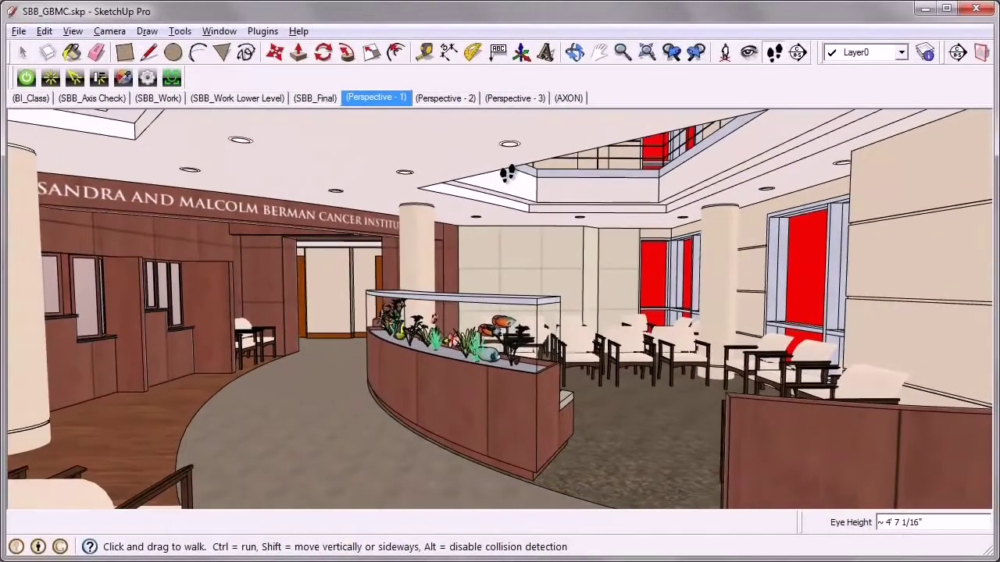
{"action": "left_click", "coordinate": [26, 78]}
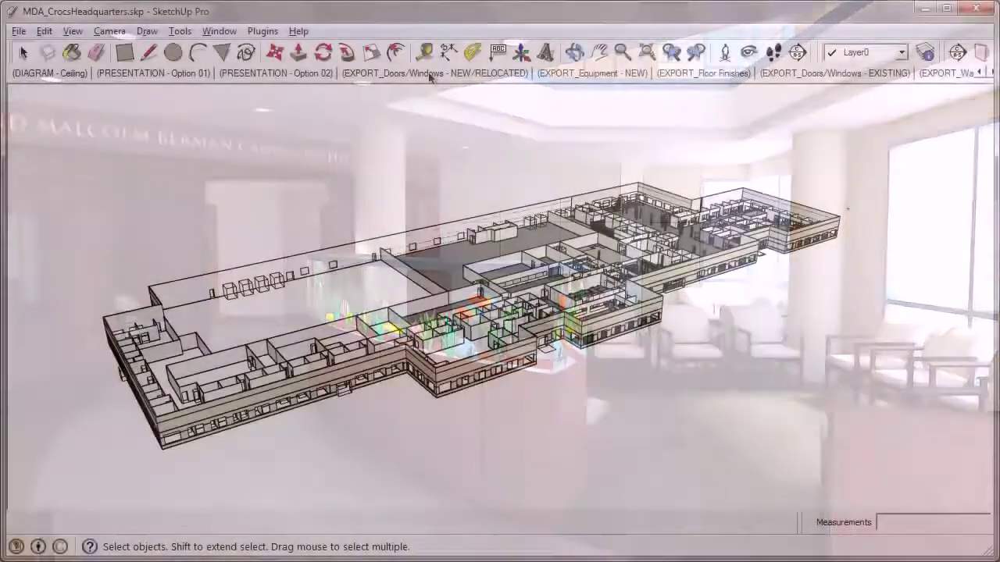
Step: Switch to the new-walls-only scene and choose AutoCAD DWG as the 2D graphic export type
{"action": "left_click", "coordinate": [429, 73]}
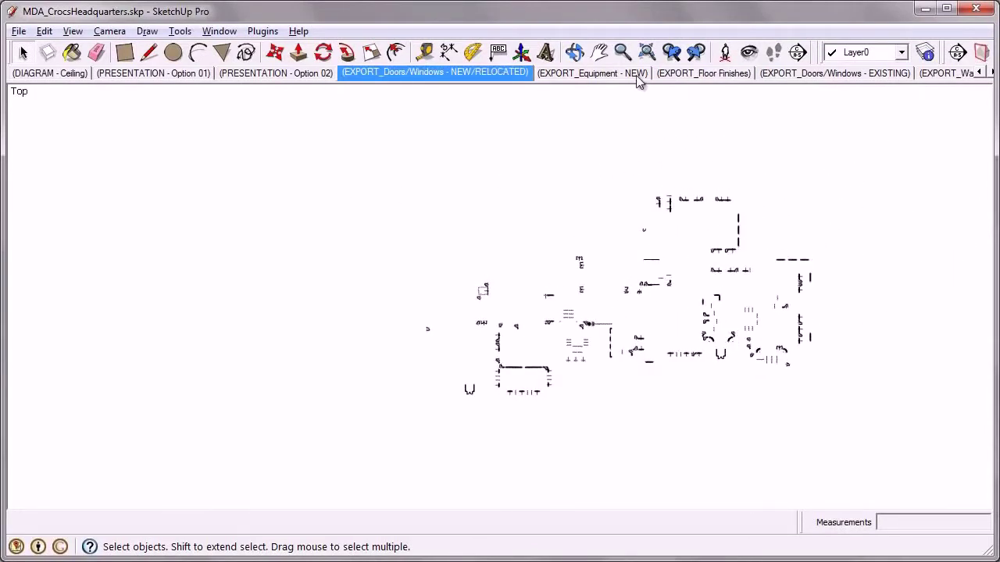
{"action": "left_click", "coordinate": [949, 73]}
{"action": "left_click", "coordinate": [18, 32]}
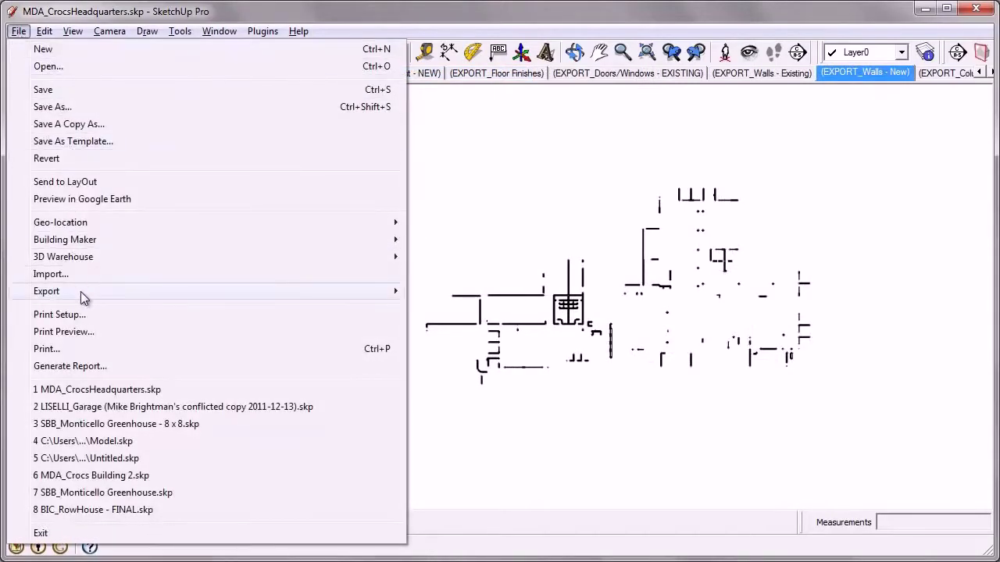
{"action": "mouse_move", "coordinate": [46, 291]}
{"action": "left_click", "coordinate": [481, 307]}
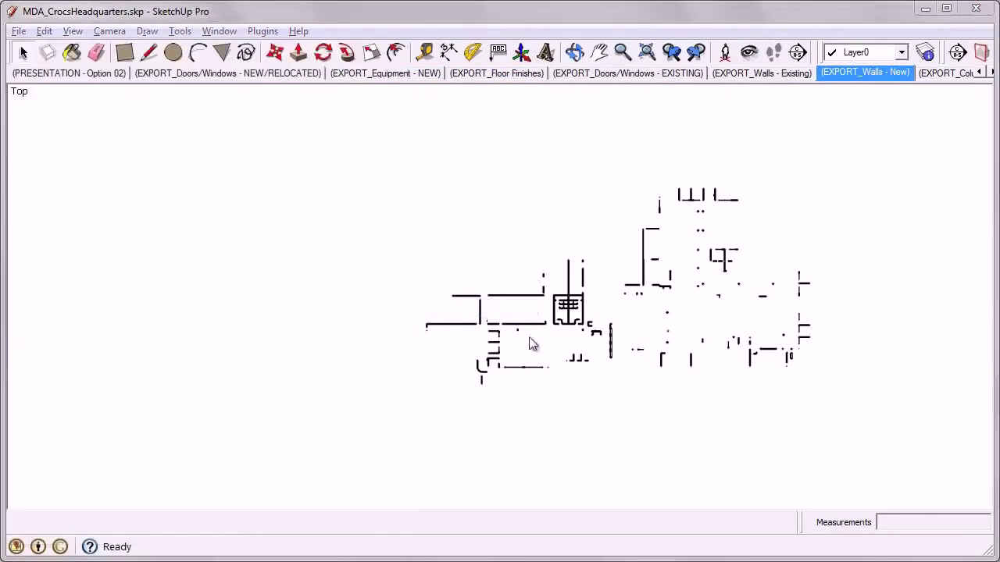
{"action": "left_click", "coordinate": [625, 432]}
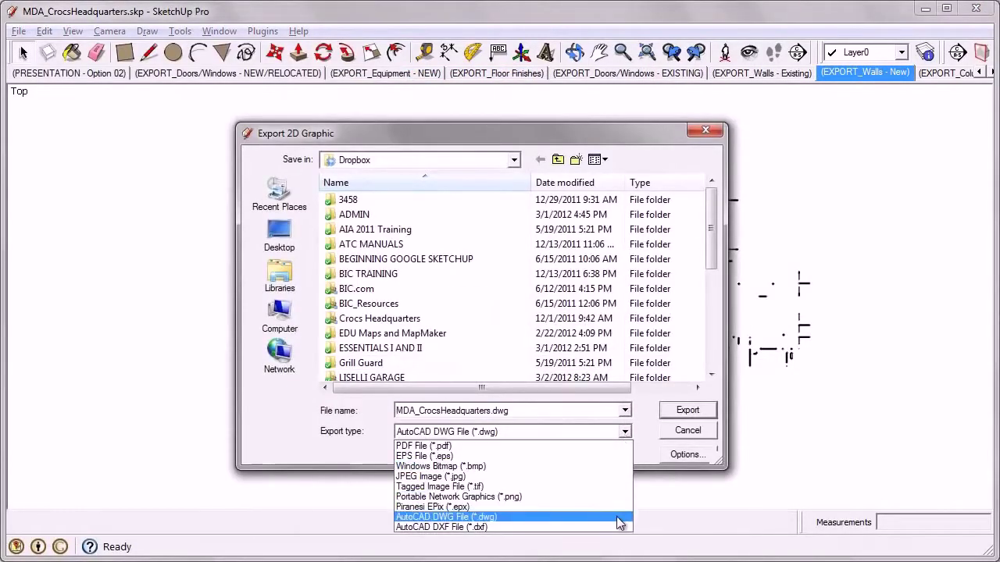
{"action": "left_click", "coordinate": [621, 523]}
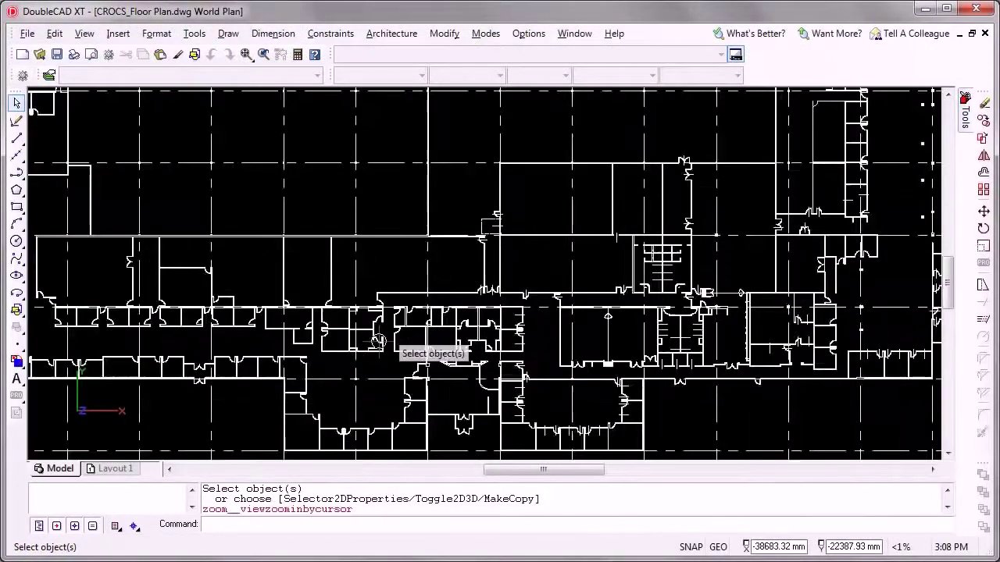
{"action": "scroll", "coordinate": [378, 342], "scroll_direction": "up", "scroll_amount": 2}
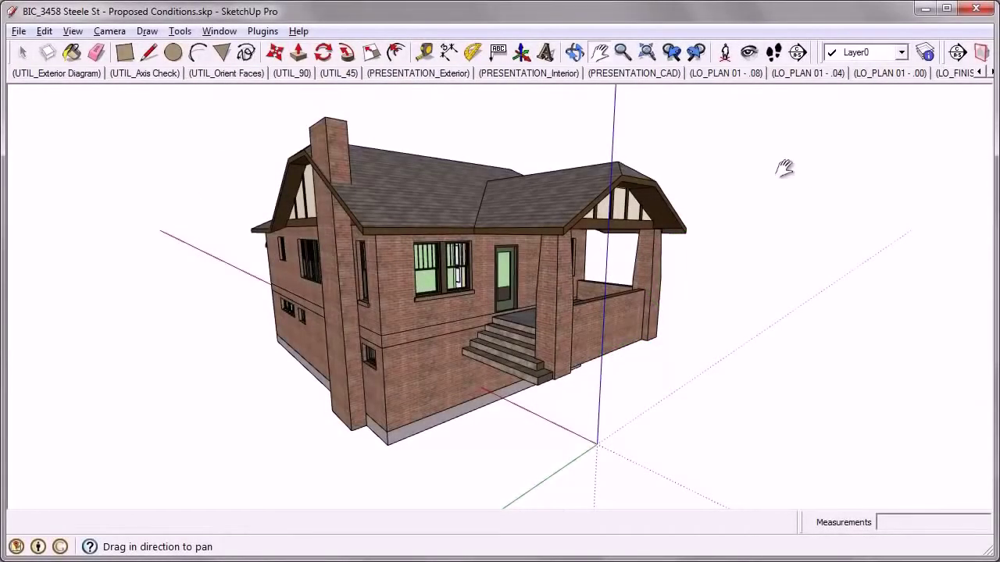
Step: Orbit the Steele St house, view the LO_PLAN 01 and south section scenes, then pan into the room
{"action": "mouse_move", "coordinate": [388, 280]}
{"action": "middle_mouse_down"}
{"action": "mouse_move", "coordinate": [393, 313]}
{"action": "mouse_move", "coordinate": [439, 297]}
{"action": "mouse_move", "coordinate": [420, 299]}
{"action": "middle_mouse_up"}
{"action": "key", "text": "h"}
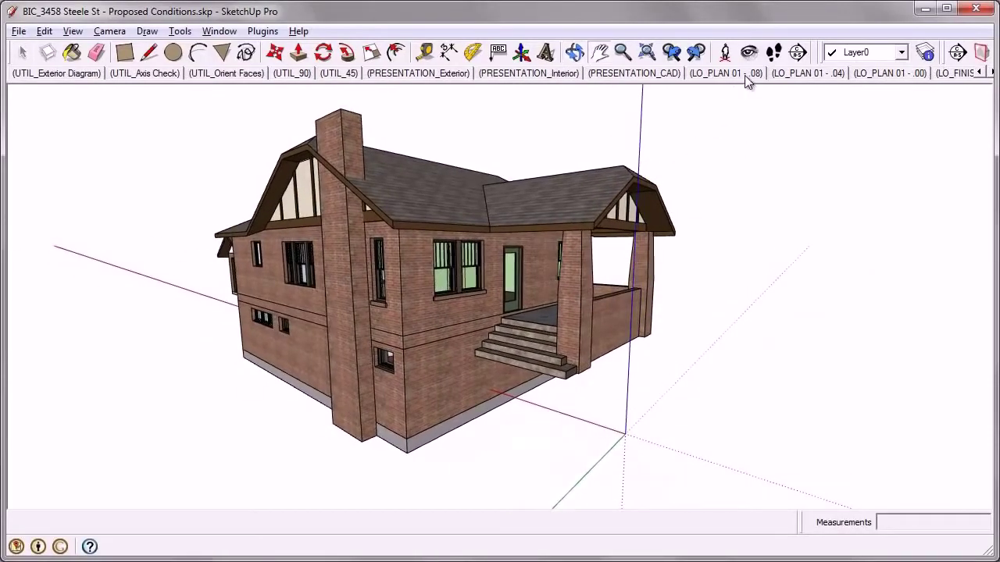
{"action": "left_click", "coordinate": [744, 75]}
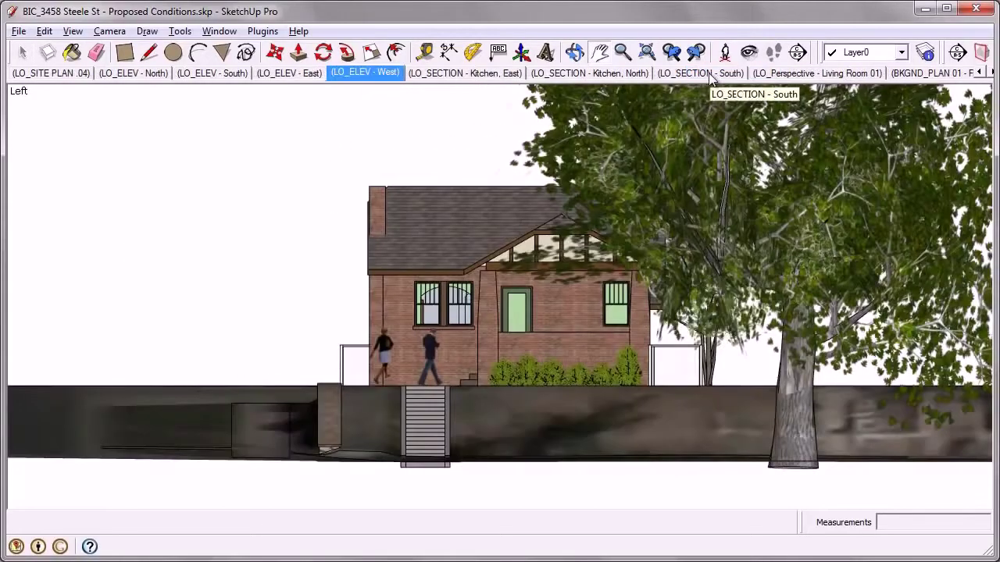
{"action": "left_click", "coordinate": [707, 73]}
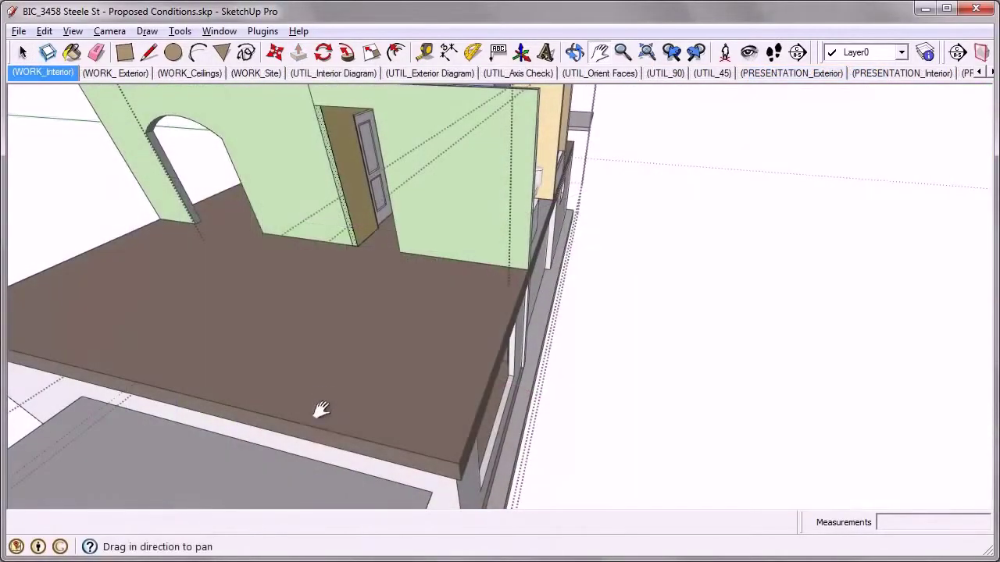
{"action": "key", "text": "p"}
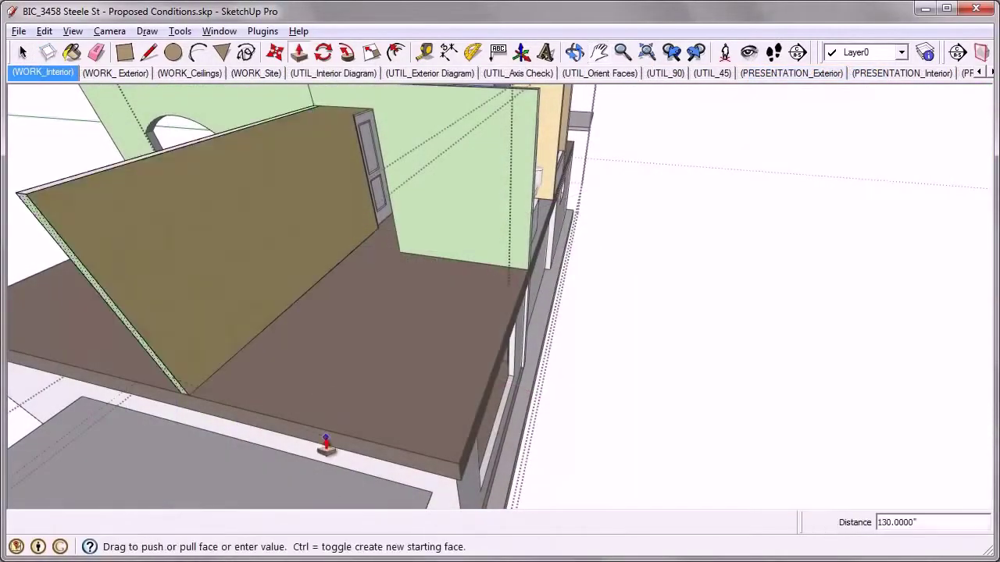
{"action": "key", "text": "h"}
{"action": "middle_click_drag", "start_coordinate": [214, 328], "coordinate": [263, 241]}
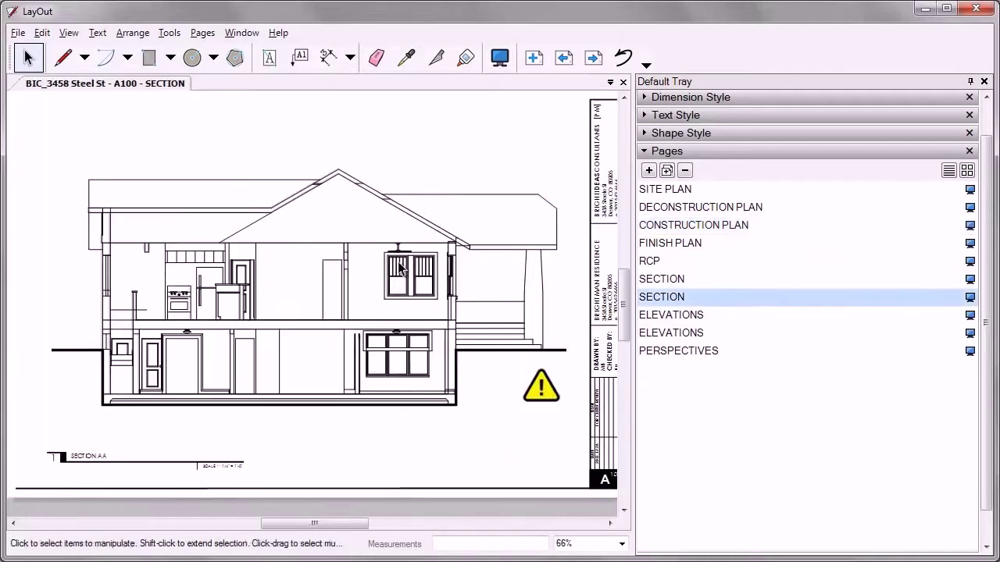
Step: Zoom in on the SECTION page, then advance to the PERSPECTIVES page
{"action": "scroll", "coordinate": [436, 278], "scroll_direction": "up", "scroll_amount": 3}
{"action": "scroll", "coordinate": [436, 278], "scroll_direction": "up", "scroll_amount": 2}
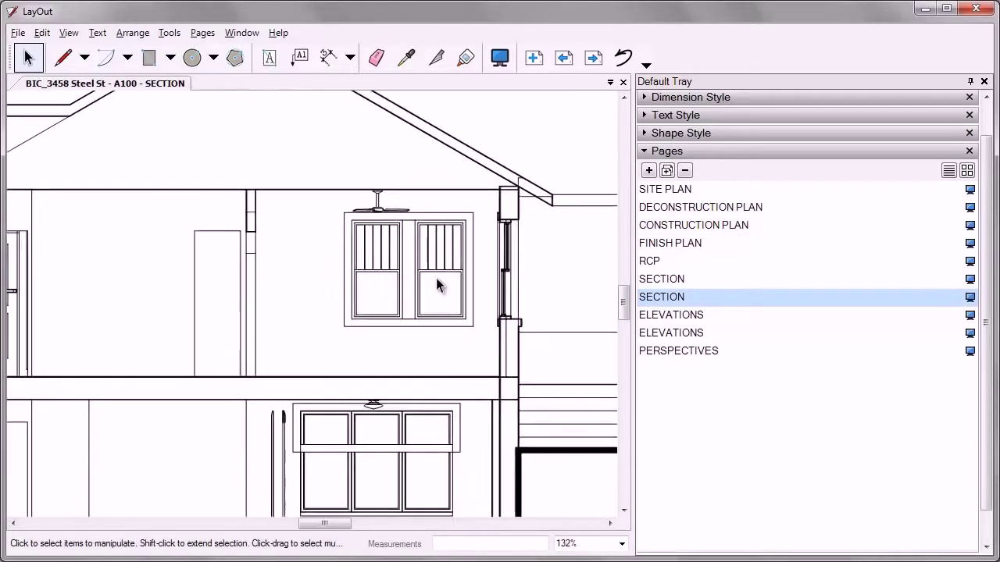
{"action": "scroll", "coordinate": [436, 278], "scroll_direction": "up", "scroll_amount": 1}
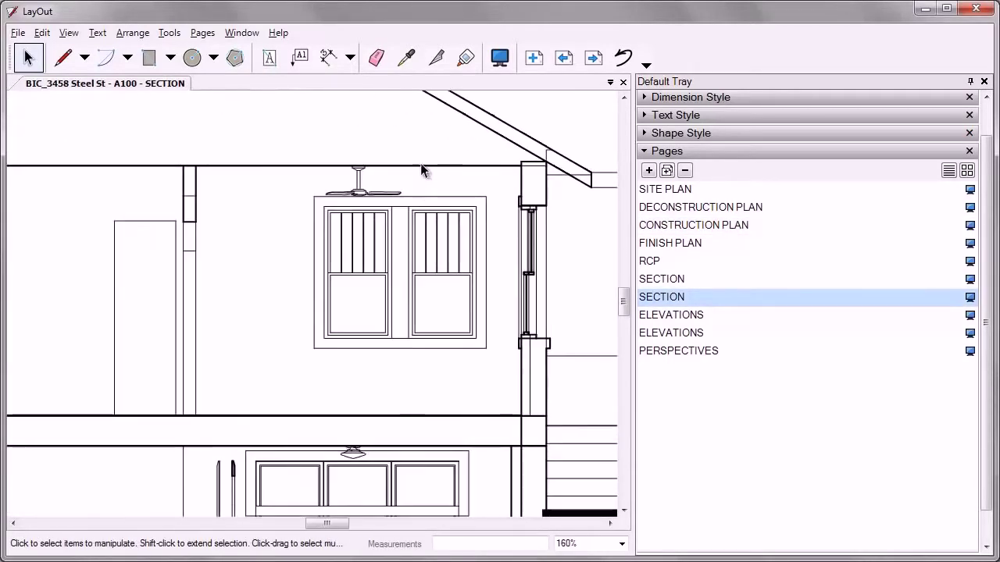
{"action": "left_click", "coordinate": [593, 57]}
{"action": "left_click", "coordinate": [592, 57]}
{"action": "left_click", "coordinate": [593, 57]}
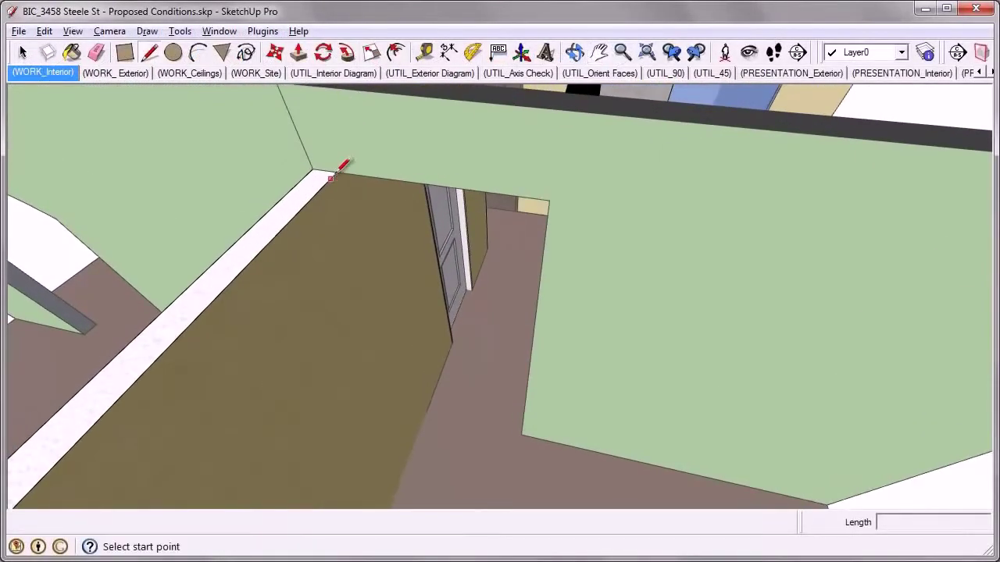
Step: Draw a dividing line at the wall corner to split off the narrow white strip
{"action": "left_click", "coordinate": [331, 176]}
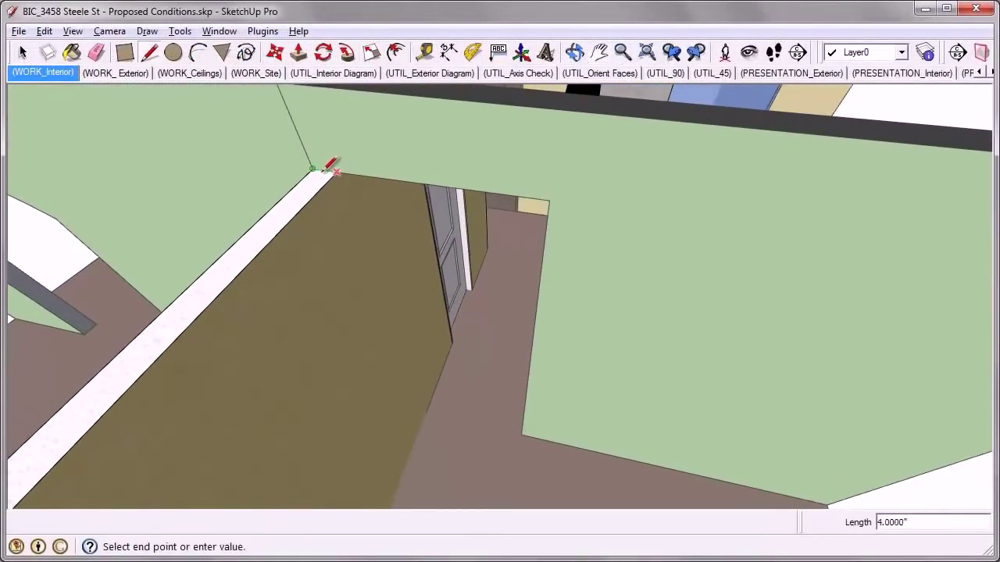
{"action": "key", "text": "Escape"}
{"action": "middle_click_drag", "start_coordinate": [318, 168], "coordinate": [319, 223], "text": "shift"}
Step: Push/pull the white strip 12 inches and pan back out to see the whole wall
{"action": "key", "text": "p"}
{"action": "left_click", "coordinate": [312, 206]}
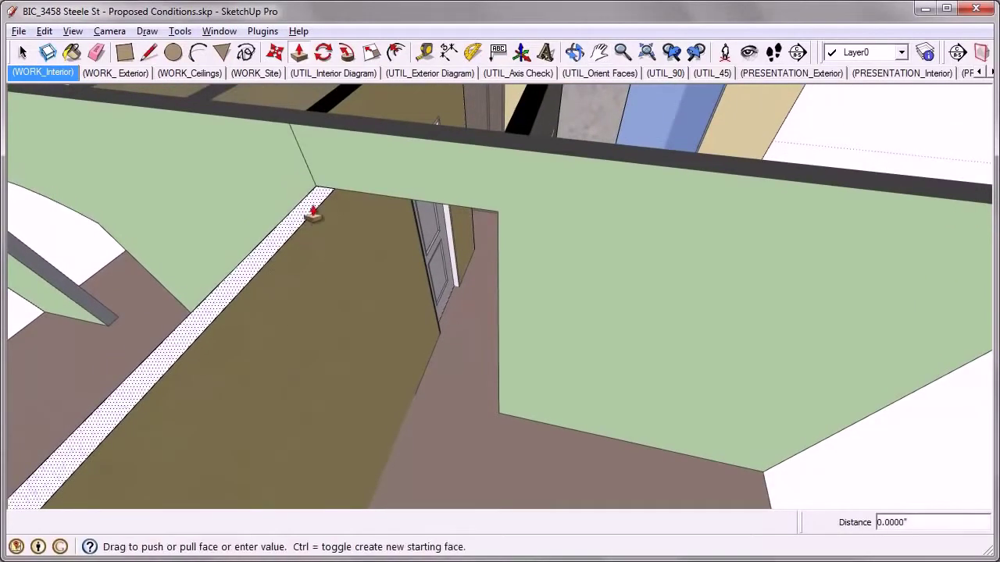
{"action": "type", "text": "12"}
{"action": "key", "text": "Return"}
{"action": "key", "text": "h"}
{"action": "left_click_drag", "start_coordinate": [357, 138], "coordinate": [339, 341]}
{"action": "scroll", "coordinate": [435, 320], "scroll_direction": "down", "scroll_amount": 2}
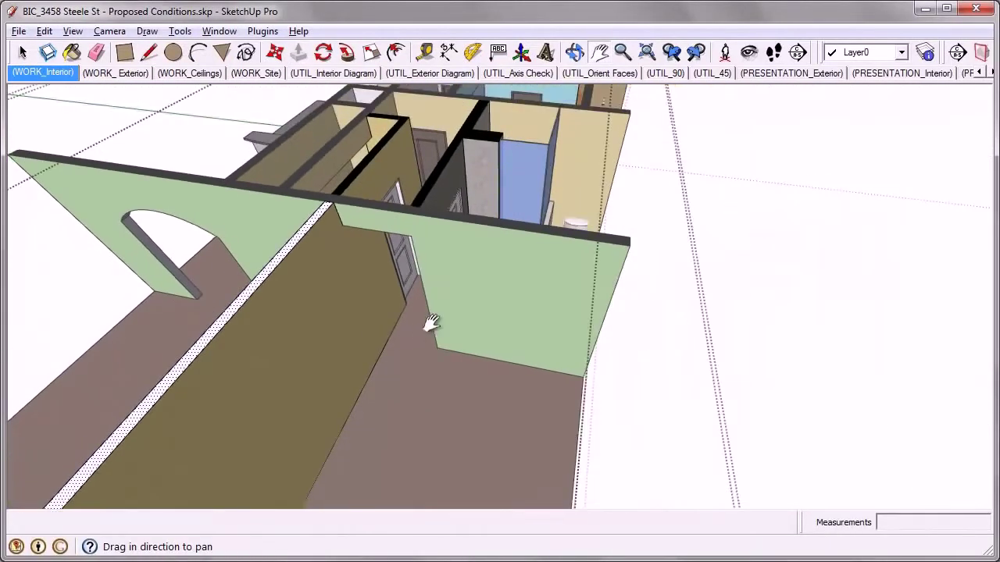
{"action": "key", "text": "space"}
Step: Select the wall group, expand a level in the Outliner, then scroll the Scenes list
{"action": "left_click", "coordinate": [474, 285]}
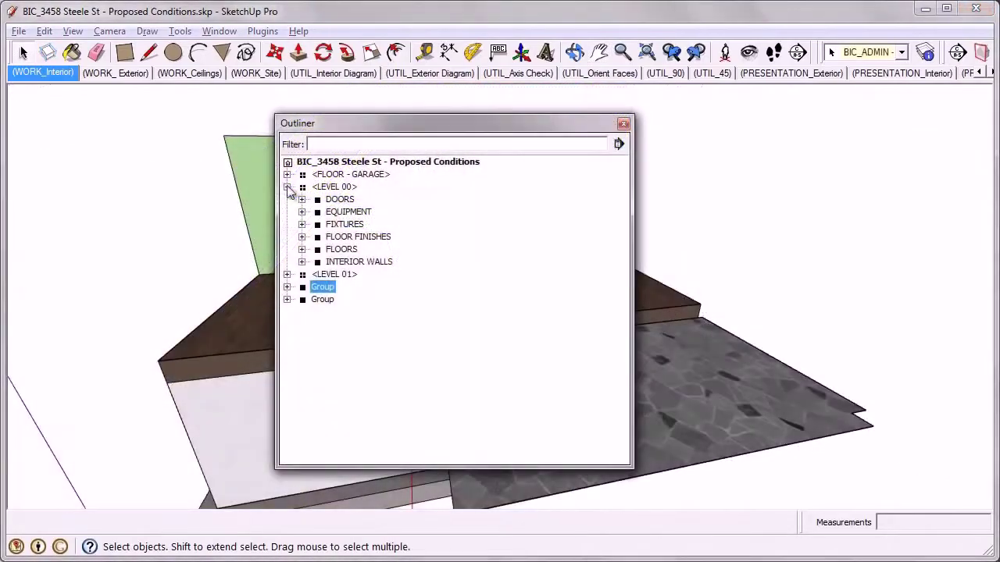
{"action": "left_click", "coordinate": [286, 274]}
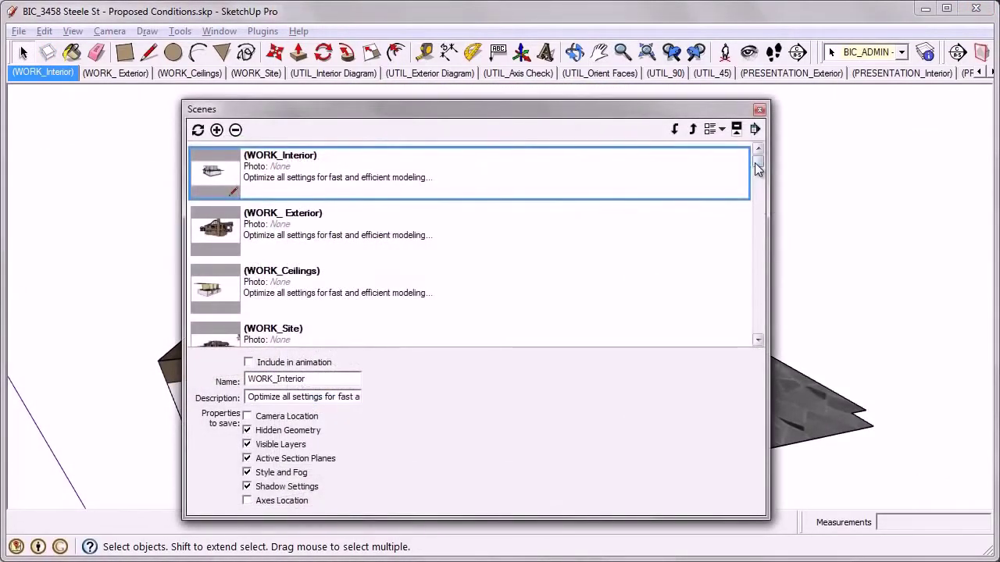
{"action": "left_click_drag", "start_coordinate": [757, 168], "coordinate": [758, 191]}
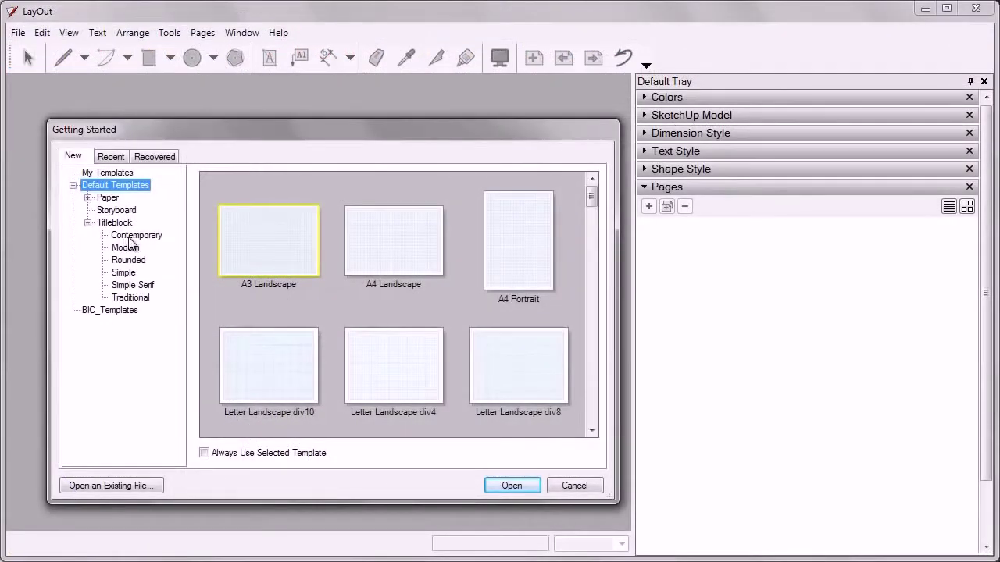
Step: Preview the Contemporary, Modern, Rounded and Simple titleblocks, then open a new document from one
{"action": "left_click", "coordinate": [131, 237]}
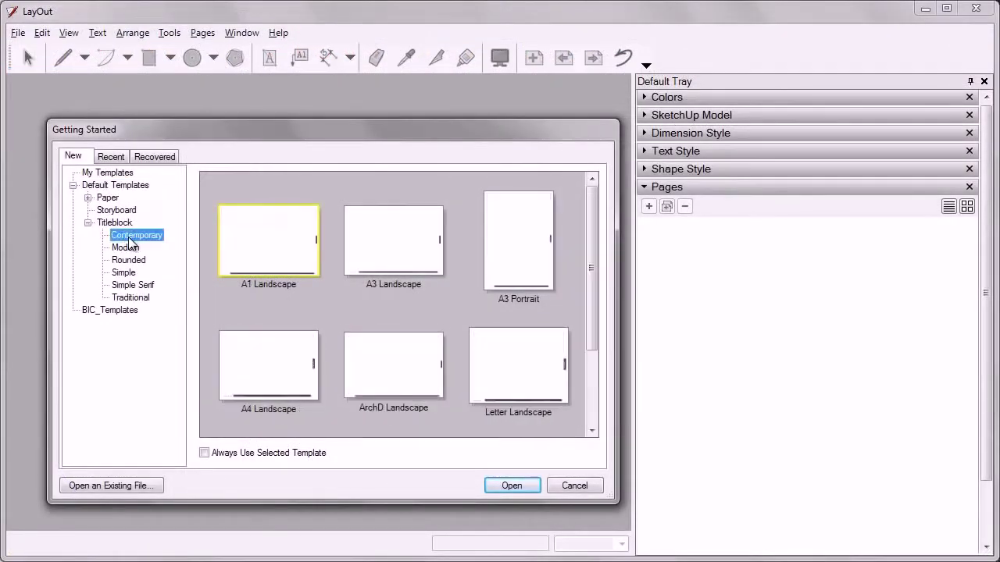
{"action": "left_click", "coordinate": [135, 250]}
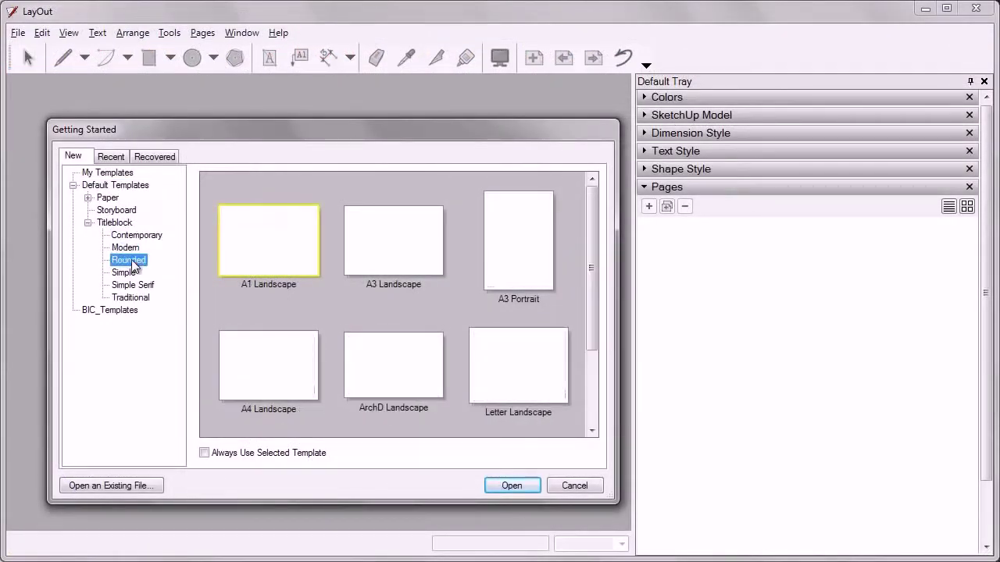
{"action": "left_click", "coordinate": [131, 261]}
{"action": "left_click", "coordinate": [132, 274]}
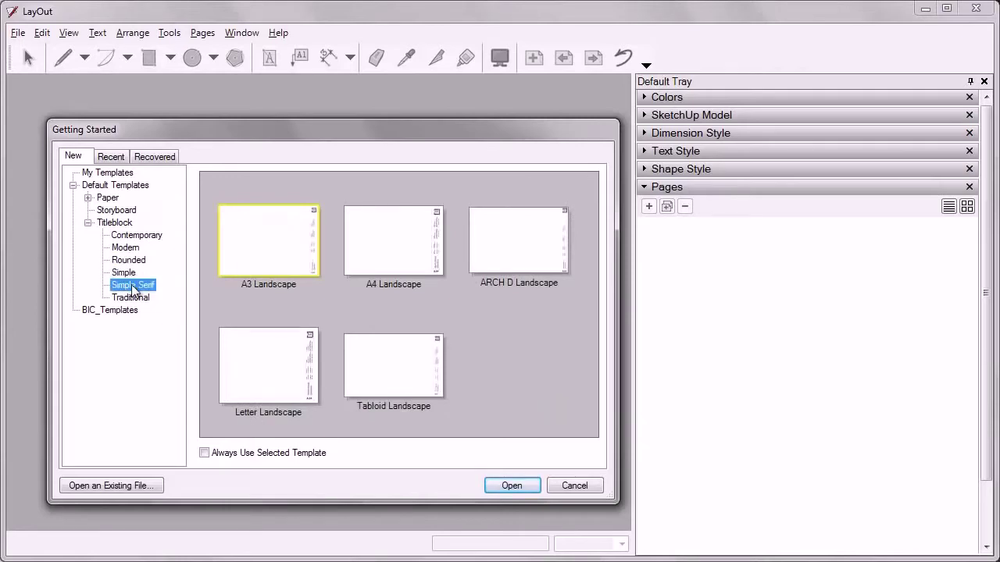
{"action": "double_click", "coordinate": [132, 298]}
{"action": "left_click", "coordinate": [19, 34]}
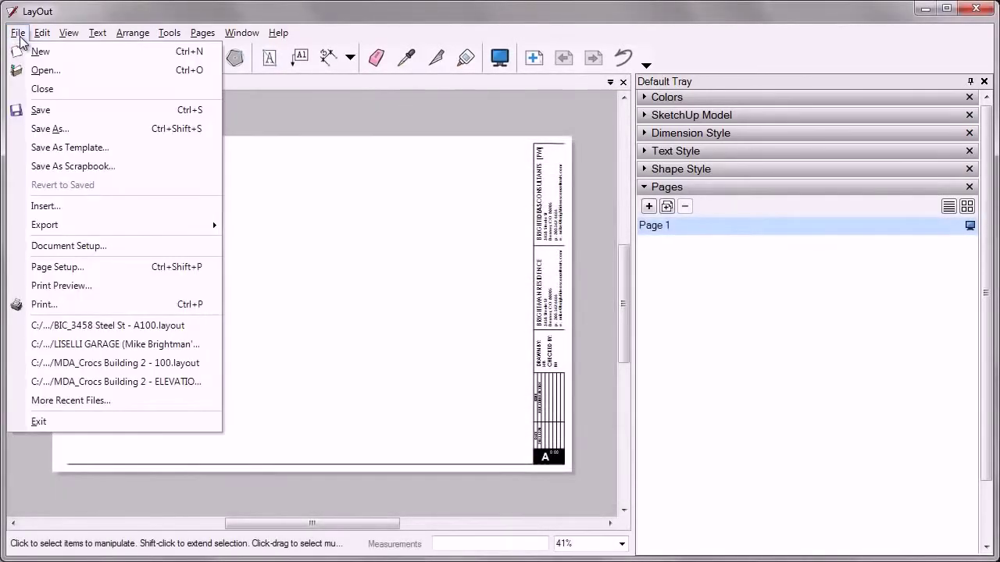
Step: Save the new titleblock document as a template and zoom around the sheet
{"action": "left_click", "coordinate": [141, 157]}
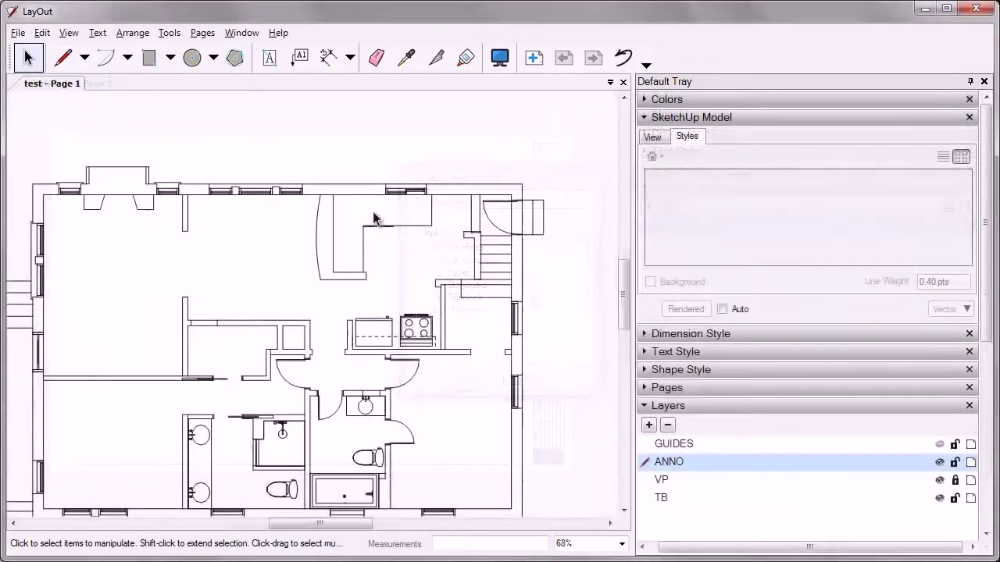
{"action": "scroll", "coordinate": [407, 210], "scroll_direction": "up", "scroll_amount": 3}
{"action": "scroll", "coordinate": [406, 211], "scroll_direction": "up", "scroll_amount": 3}
{"action": "scroll", "coordinate": [410, 218], "scroll_direction": "up", "scroll_amount": 2}
{"action": "scroll", "coordinate": [274, 216], "scroll_direction": "down", "scroll_amount": 3}
{"action": "scroll", "coordinate": [280, 226], "scroll_direction": "down", "scroll_amount": 2}
{"action": "scroll", "coordinate": [285, 232], "scroll_direction": "down", "scroll_amount": 1}
{"action": "scroll", "coordinate": [293, 270], "scroll_direction": "down", "scroll_amount": 3}
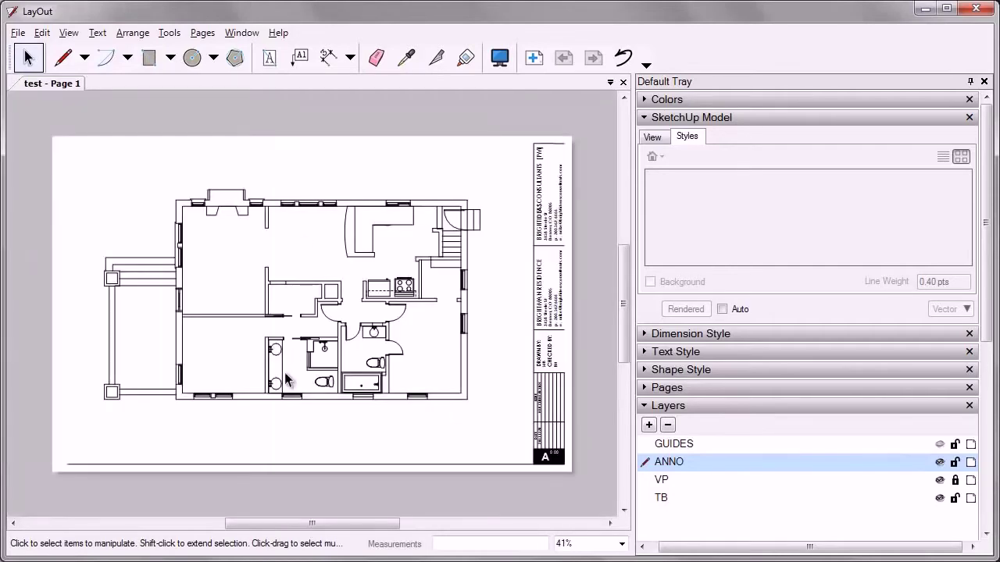
Step: Insert the SketchUp floor-plan model onto the titleblock sheet and zoom in on it
{"action": "left_click", "coordinate": [17, 32]}
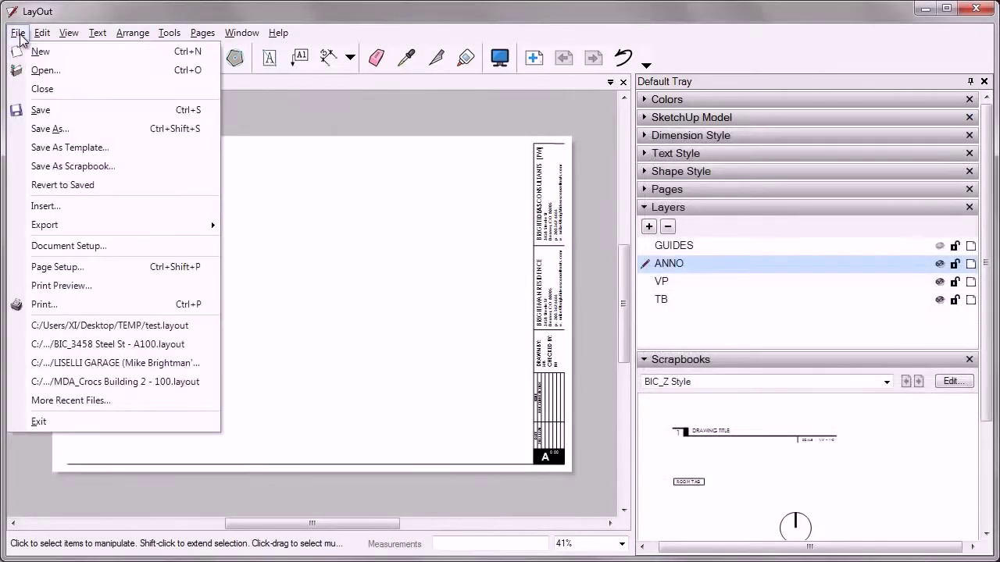
{"action": "left_click", "coordinate": [94, 205]}
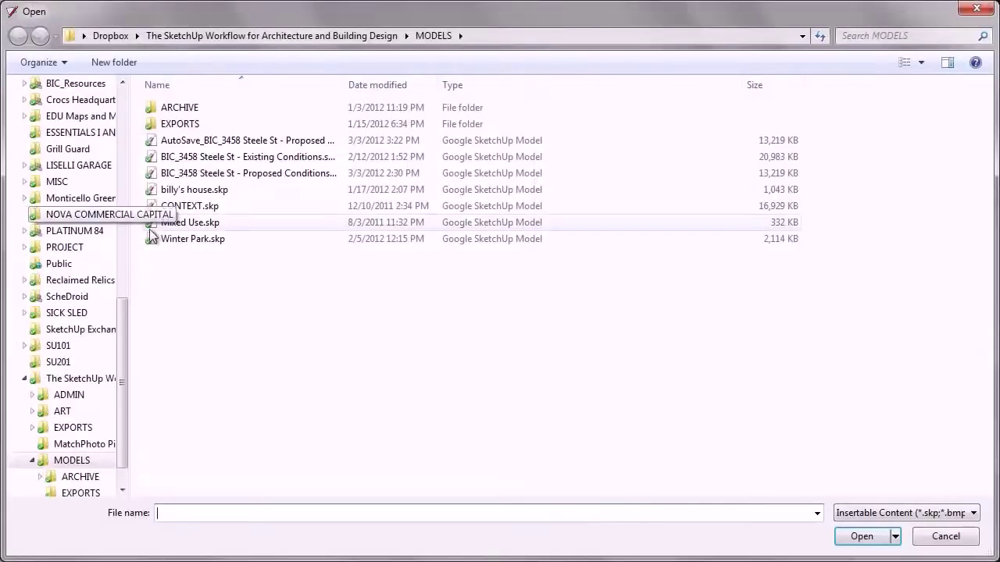
{"action": "scroll", "coordinate": [299, 332], "scroll_direction": "up", "scroll_amount": 1}
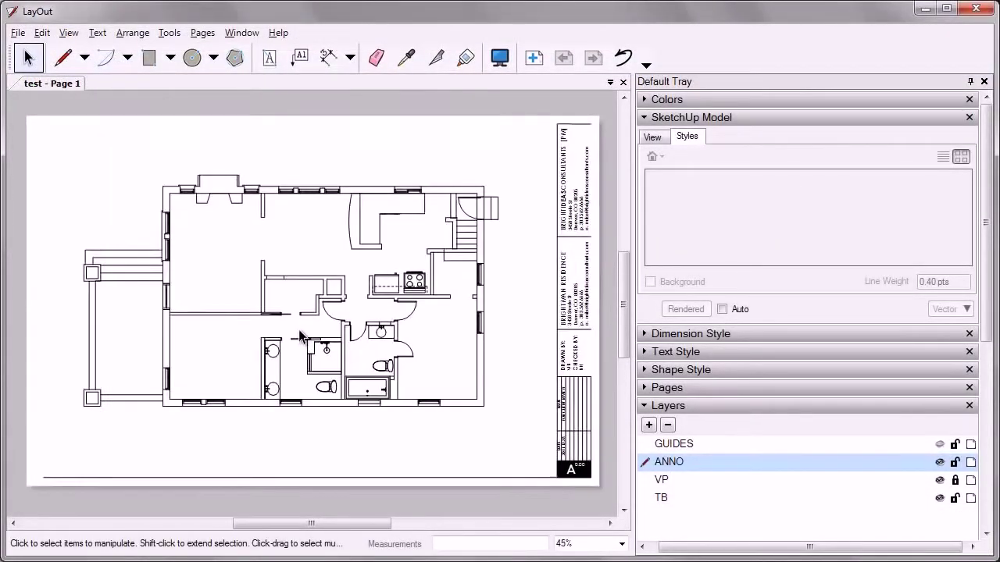
{"action": "scroll", "coordinate": [299, 330], "scroll_direction": "up", "scroll_amount": 2}
{"action": "scroll", "coordinate": [298, 330], "scroll_direction": "up", "scroll_amount": 2}
{"action": "scroll", "coordinate": [298, 330], "scroll_direction": "up", "scroll_amount": 1}
{"action": "scroll", "coordinate": [297, 327], "scroll_direction": "up", "scroll_amount": 2}
Step: Dimension the door opening at 2' 8" across the wall corners
{"action": "key", "text": "d"}
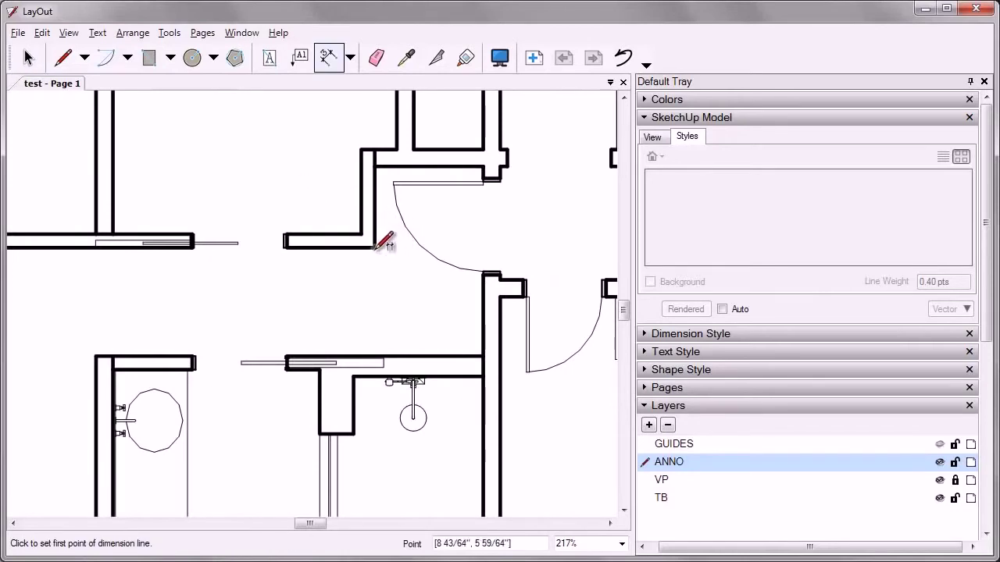
{"action": "left_click", "coordinate": [375, 247]}
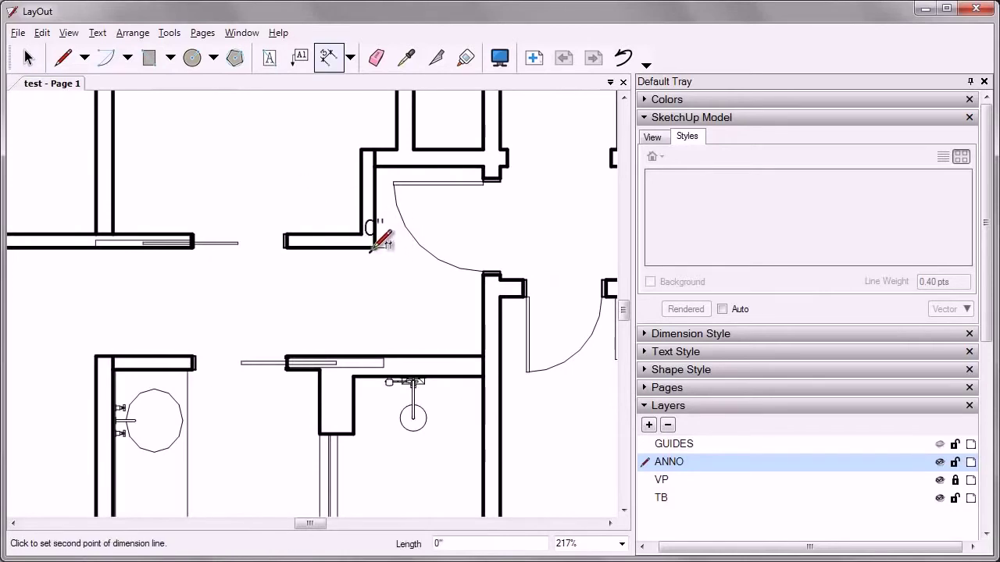
{"action": "left_click", "coordinate": [485, 355]}
{"action": "left_click", "coordinate": [440, 356]}
{"action": "scroll", "coordinate": [402, 369], "scroll_direction": "down", "scroll_amount": 2}
Step: Add a NEW DOOR leader label and start the master bedroom's room name
{"action": "key", "text": "l"}
{"action": "left_click", "coordinate": [293, 360]}
{"action": "left_click", "coordinate": [258, 310]}
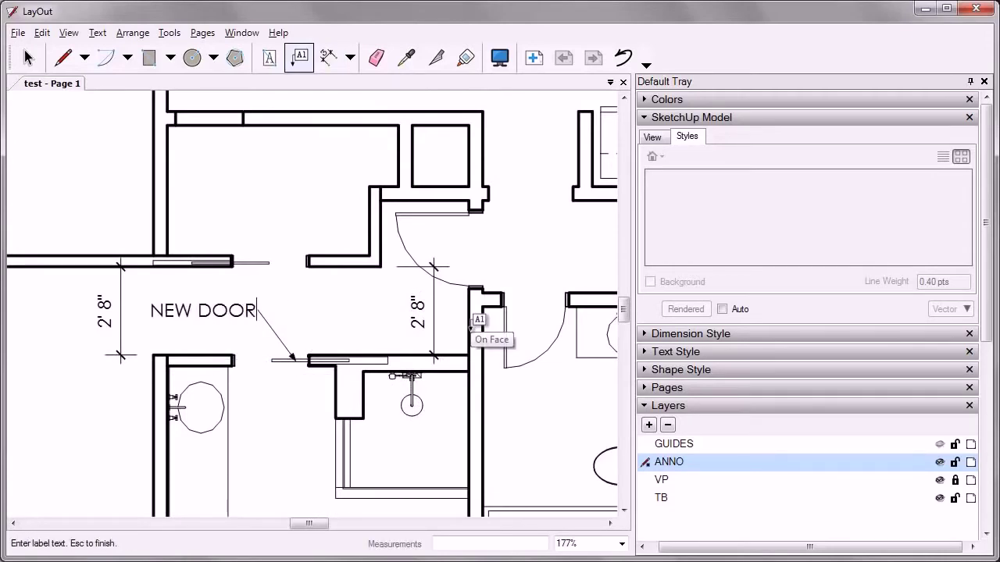
{"action": "left_click", "coordinate": [296, 308]}
{"action": "type", "text": "MASTER BED"}
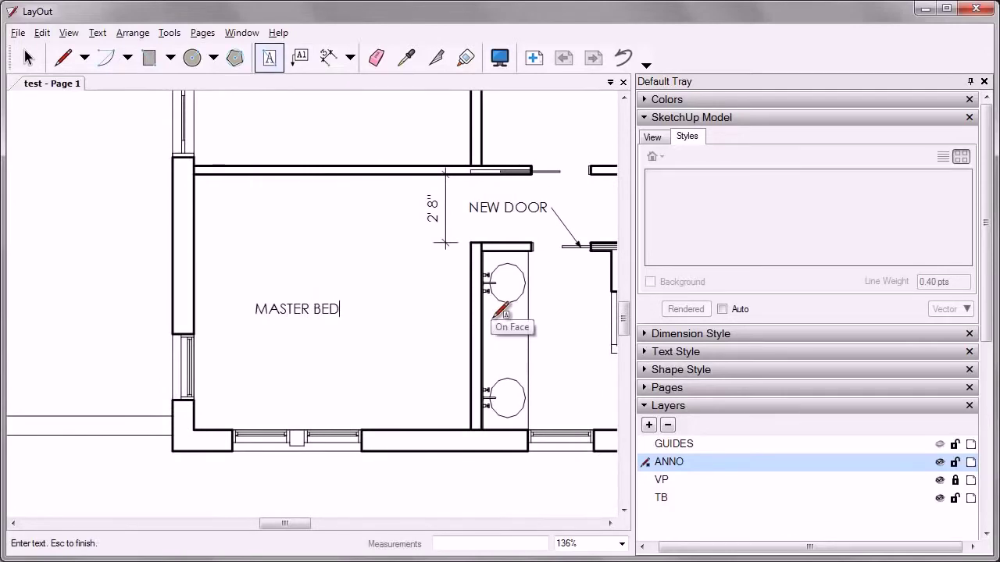
Step: Finish the MASTER BEDROOM name and make the door-opening line dashed at 0.4 pt
{"action": "type", "text": "ROOM"}
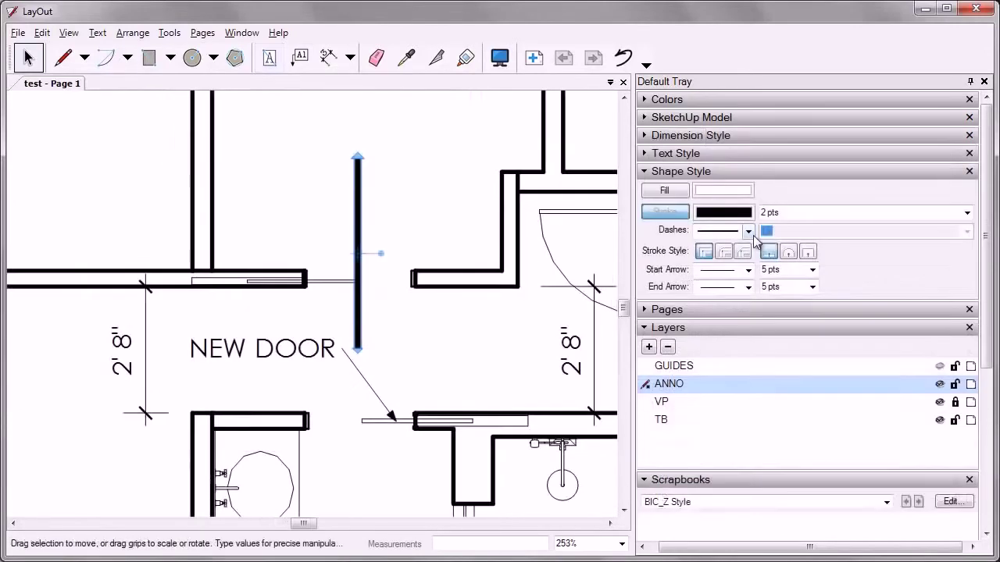
{"action": "left_click", "coordinate": [733, 362]}
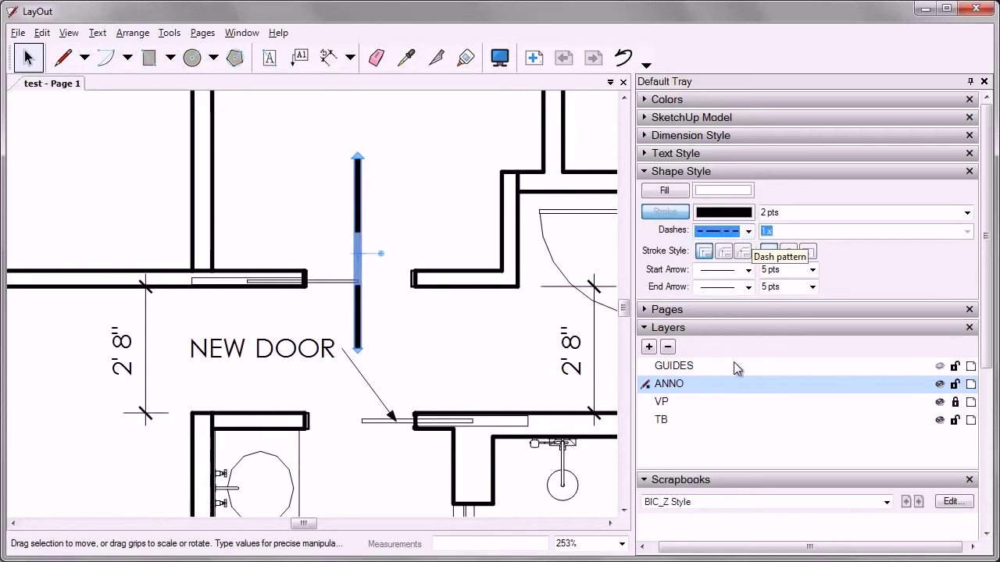
{"action": "left_click", "coordinate": [967, 213]}
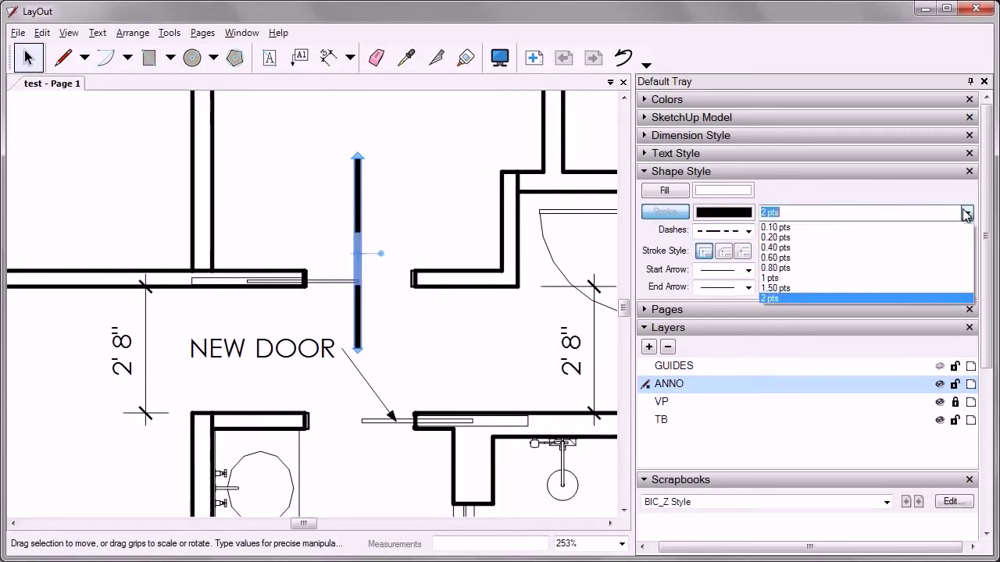
{"action": "left_click", "coordinate": [936, 248]}
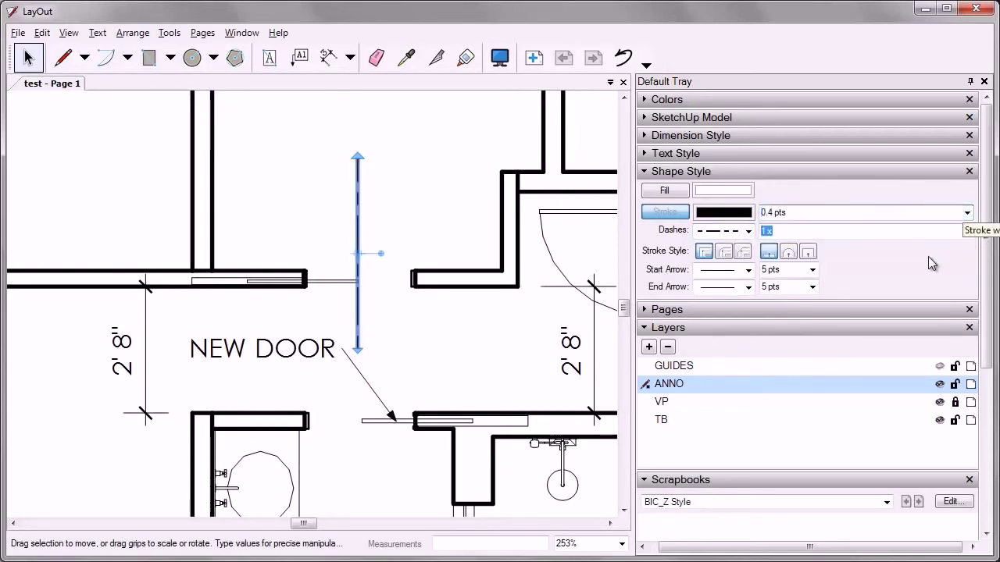
Step: Place a drawing-notes room tag from the Scrapbooks onto the plan
{"action": "mouse_move", "coordinate": [393, 230]}
{"action": "middle_mouse_down"}
{"action": "mouse_move", "coordinate": [375, 245]}
{"action": "mouse_move", "coordinate": [395, 257]}
{"action": "middle_mouse_up"}
{"action": "left_click", "coordinate": [375, 246]}
{"action": "scroll", "coordinate": [375, 246], "scroll_direction": "down", "scroll_amount": 1}
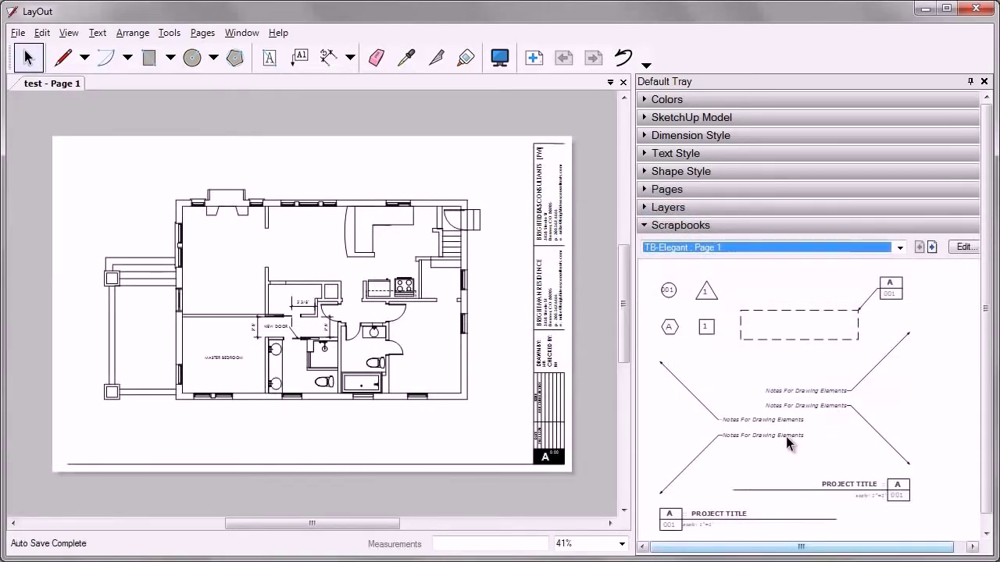
{"action": "left_click", "coordinate": [786, 437]}
{"action": "left_click", "coordinate": [392, 190]}
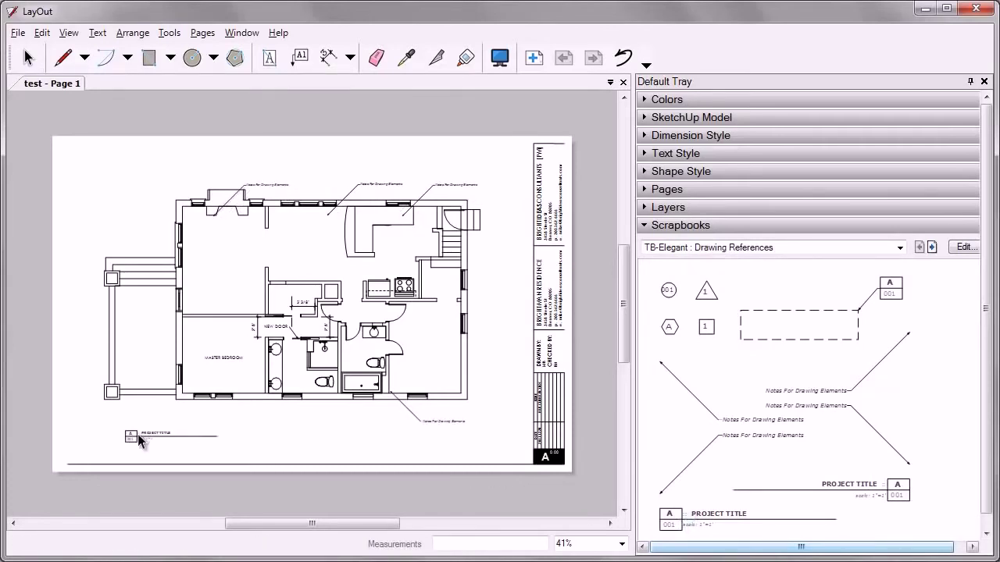
Step: Add the project title, a vertical divider line, Tekton font and bottom-left DRAWING TITLE block
{"action": "left_click", "coordinate": [112, 434]}
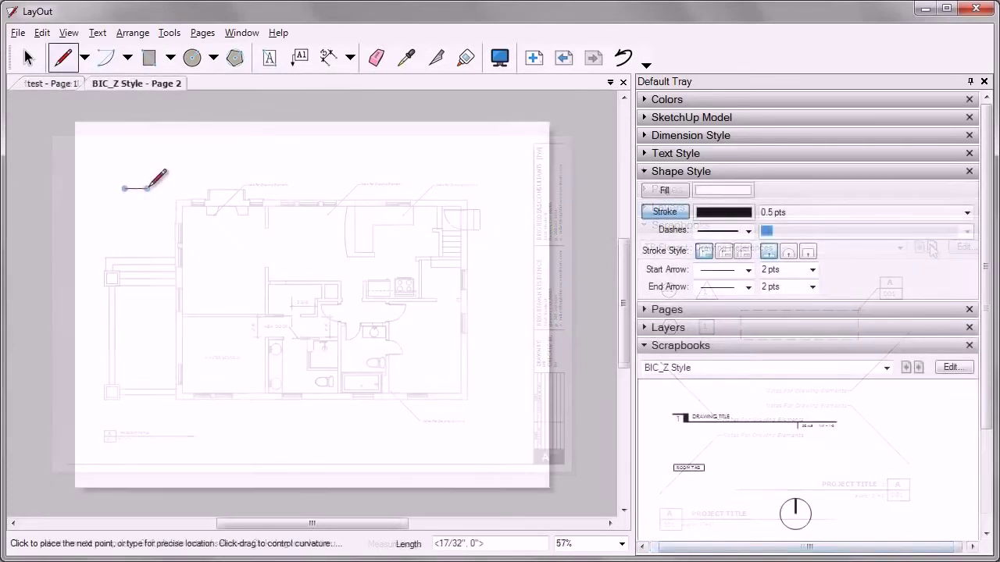
{"action": "left_click", "coordinate": [147, 188]}
{"action": "left_click", "coordinate": [147, 213]}
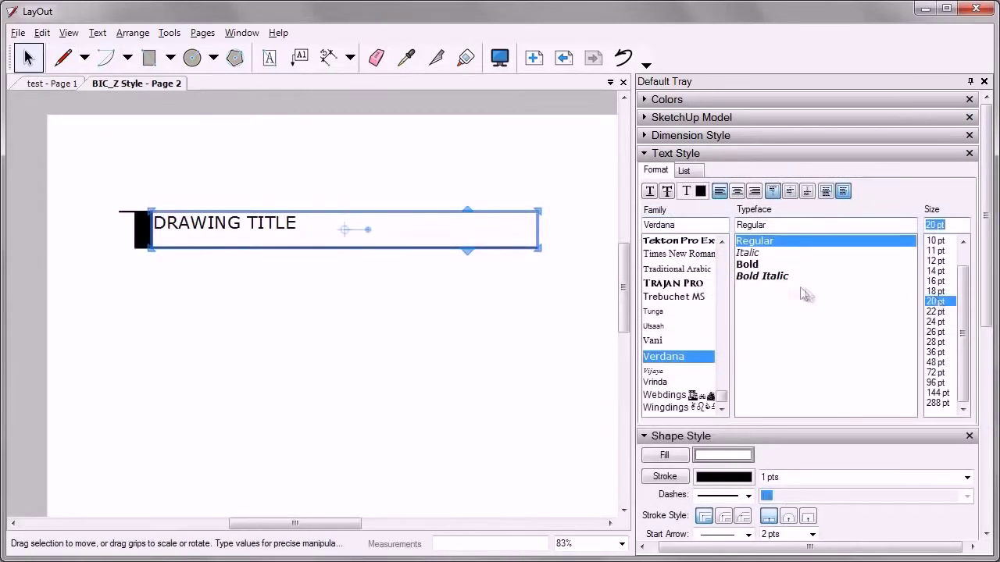
{"action": "left_click", "coordinate": [678, 240]}
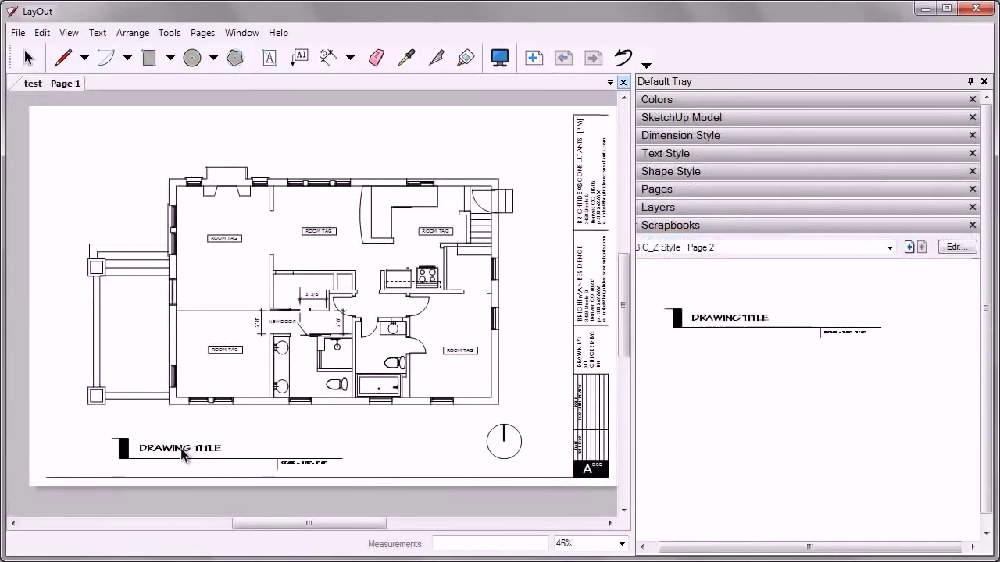
{"action": "left_click_drag", "start_coordinate": [613, 365], "coordinate": [147, 430]}
{"action": "key", "text": "space"}
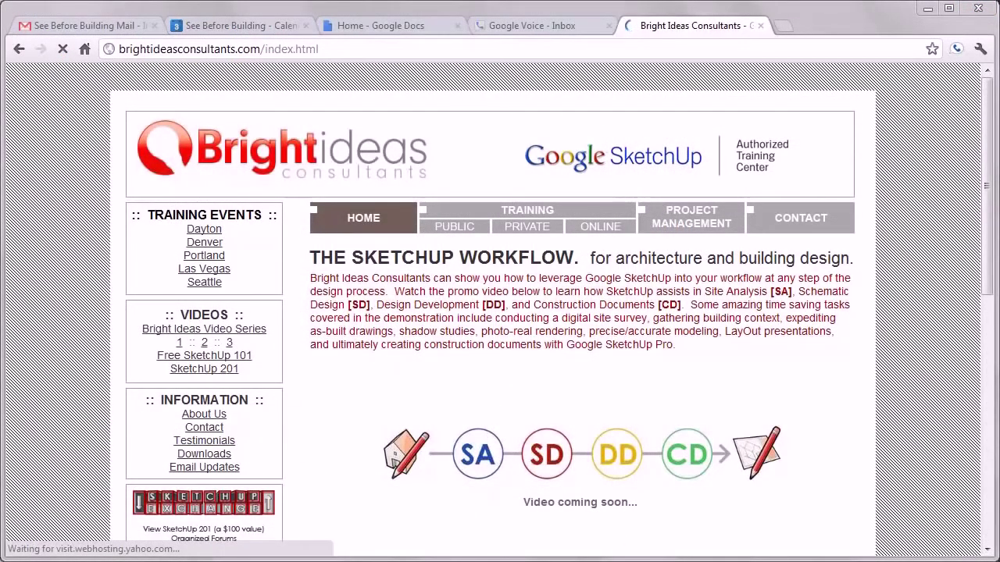
Step: Open the Bright Ideas Consultants contact page and scroll through its contact form
{"action": "left_click", "coordinate": [782, 230]}
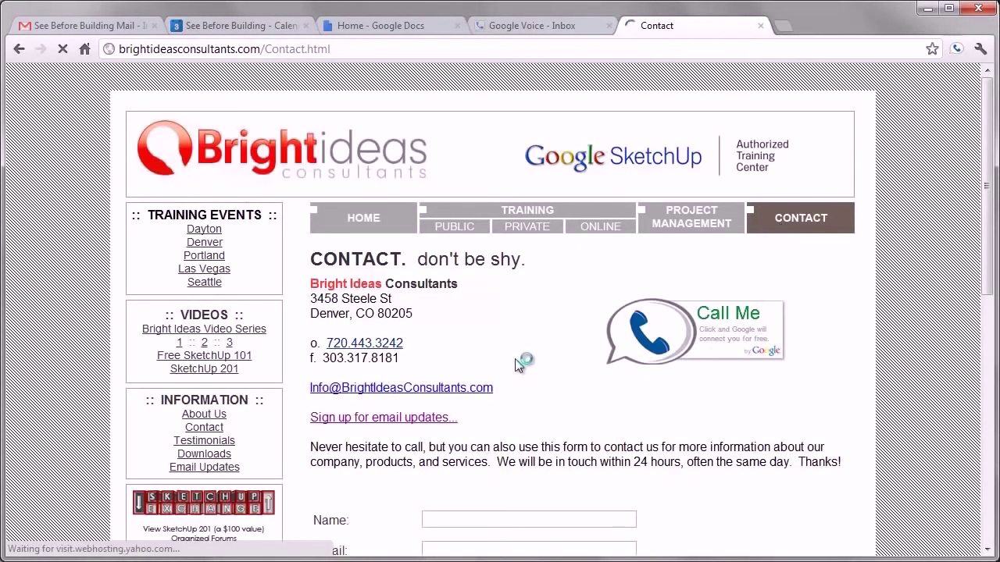
{"action": "scroll", "coordinate": [522, 359], "scroll_direction": "down", "scroll_amount": 1}
{"action": "scroll", "coordinate": [522, 360], "scroll_direction": "down", "scroll_amount": 2}
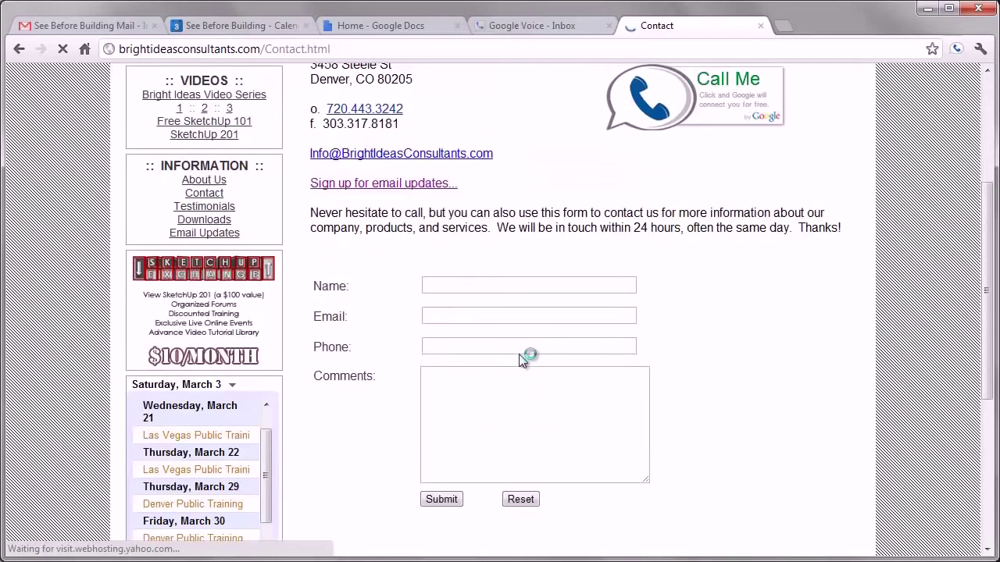
{"action": "scroll", "coordinate": [522, 359], "scroll_direction": "up", "scroll_amount": 3}
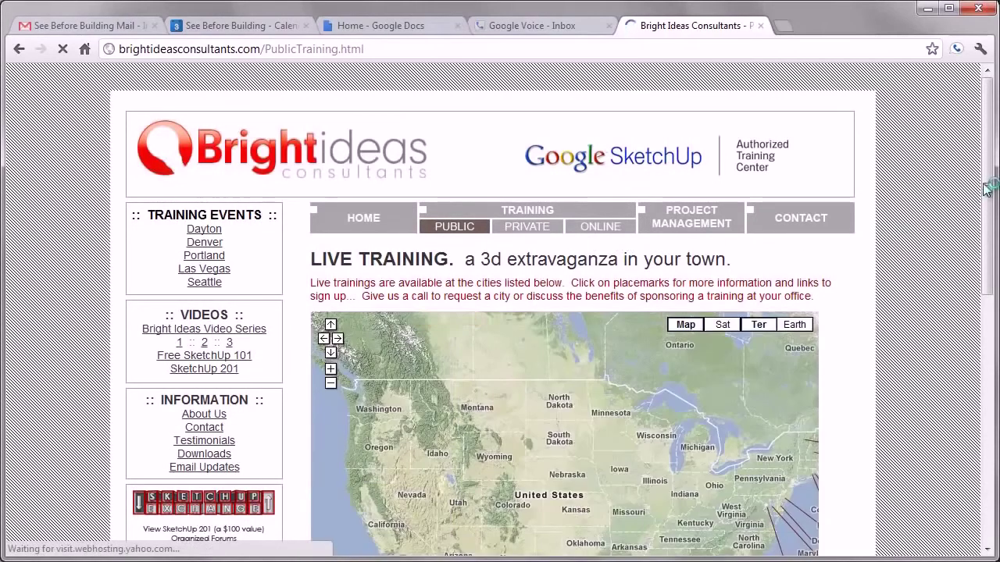
{"action": "scroll", "coordinate": [540, 187], "scroll_direction": "down", "scroll_amount": 1}
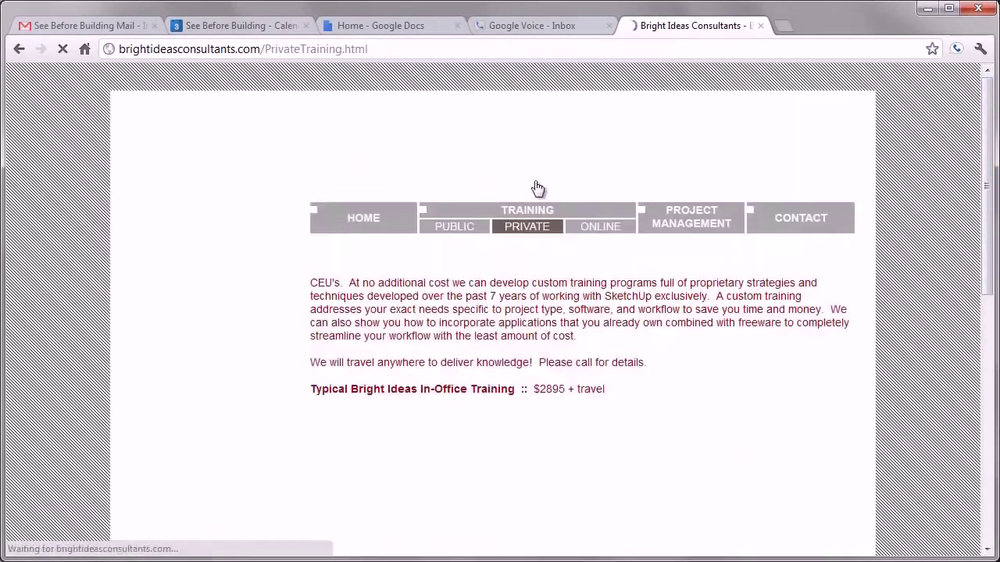